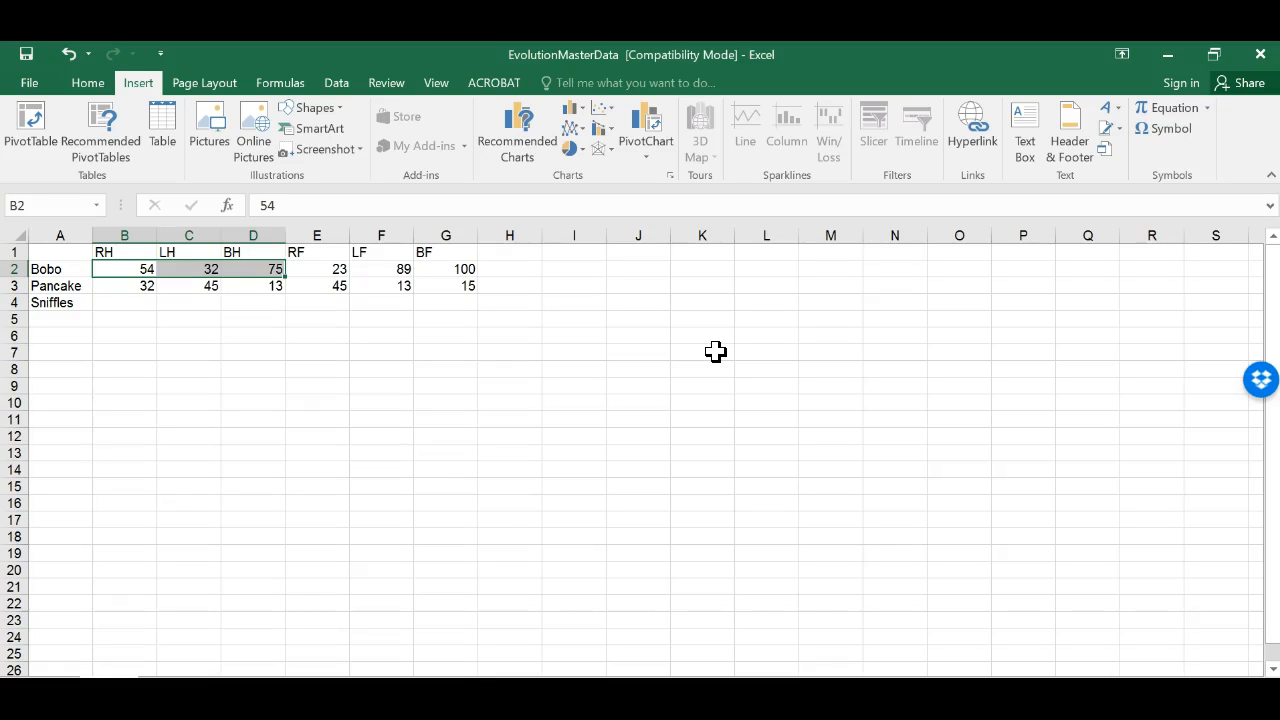
# Step: Examine the existing limb-use table by selecting Bobo's row, the RH to BH columns and each header from RH to BF
pyautogui.click(20, 268)
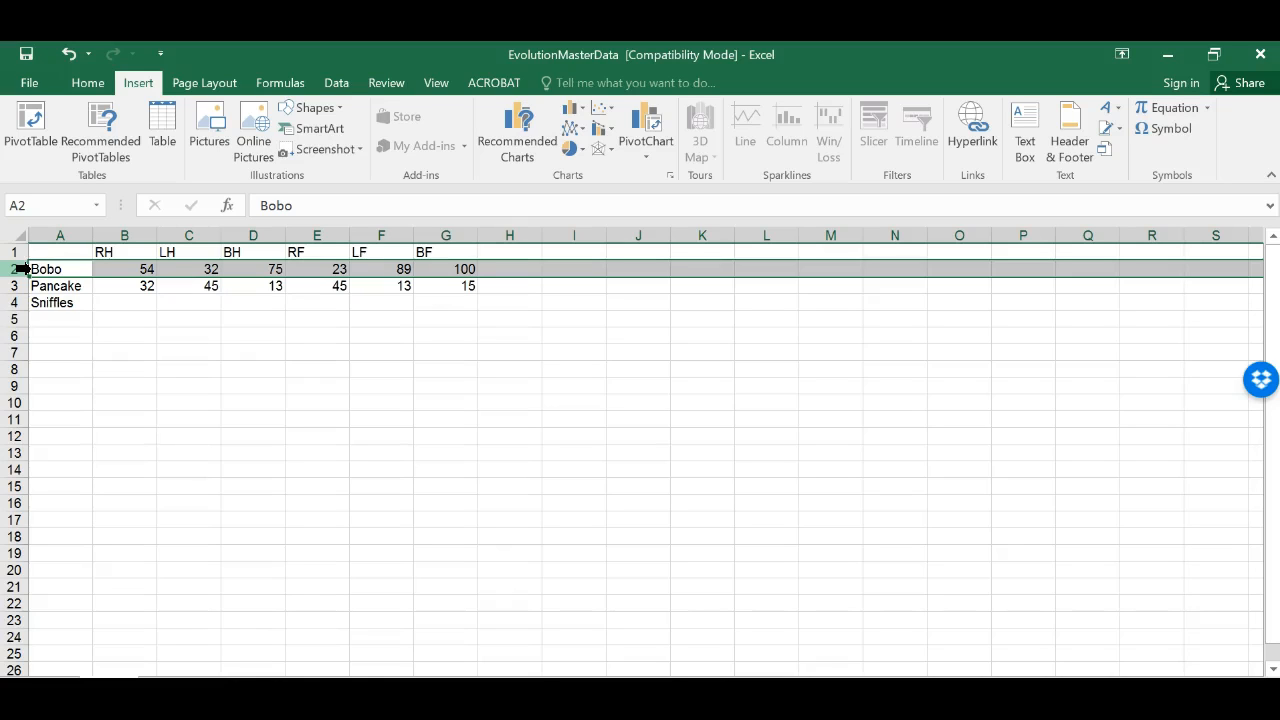
pyautogui.click(124, 234)
pyautogui.click(186, 234)
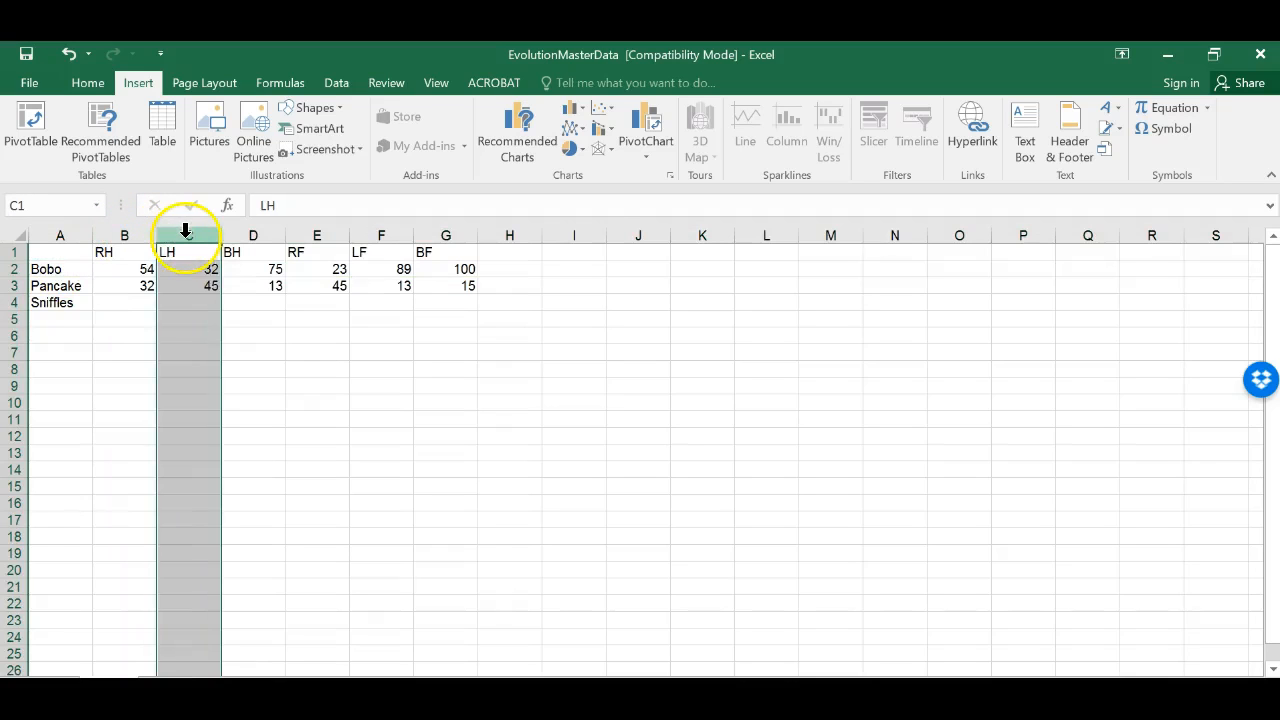
pyautogui.click(262, 232)
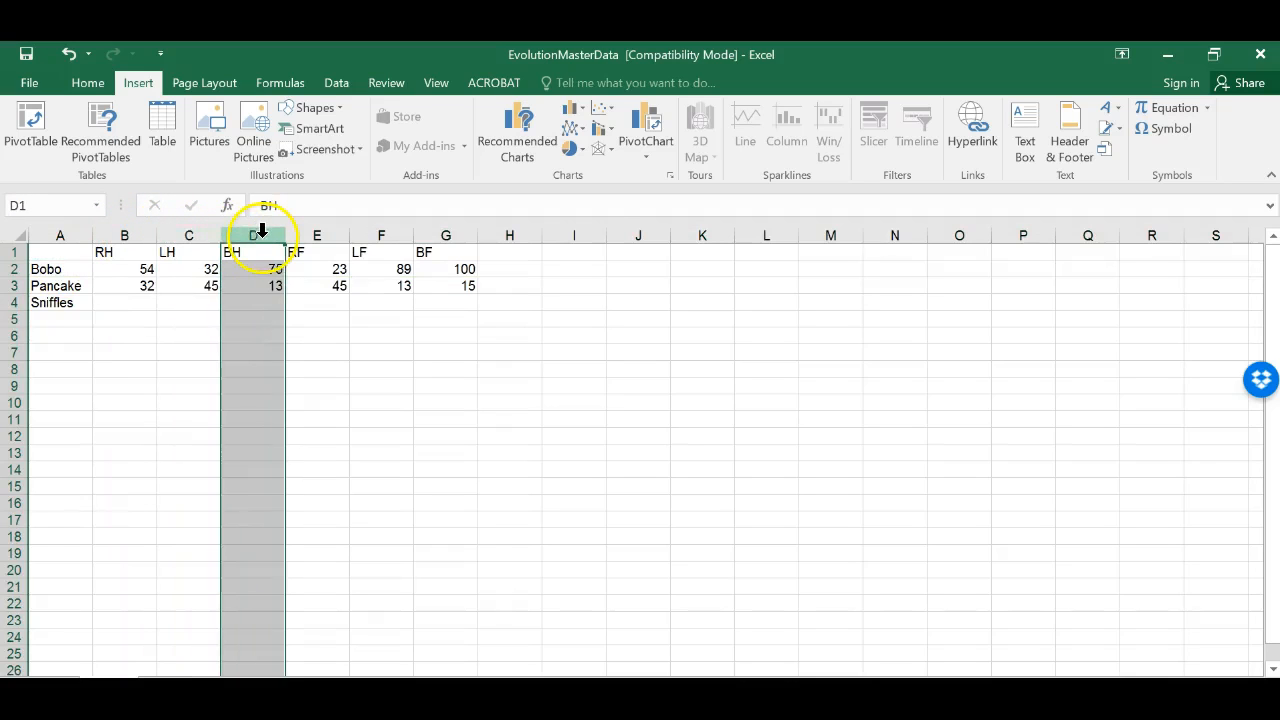
pyautogui.click(20, 268)
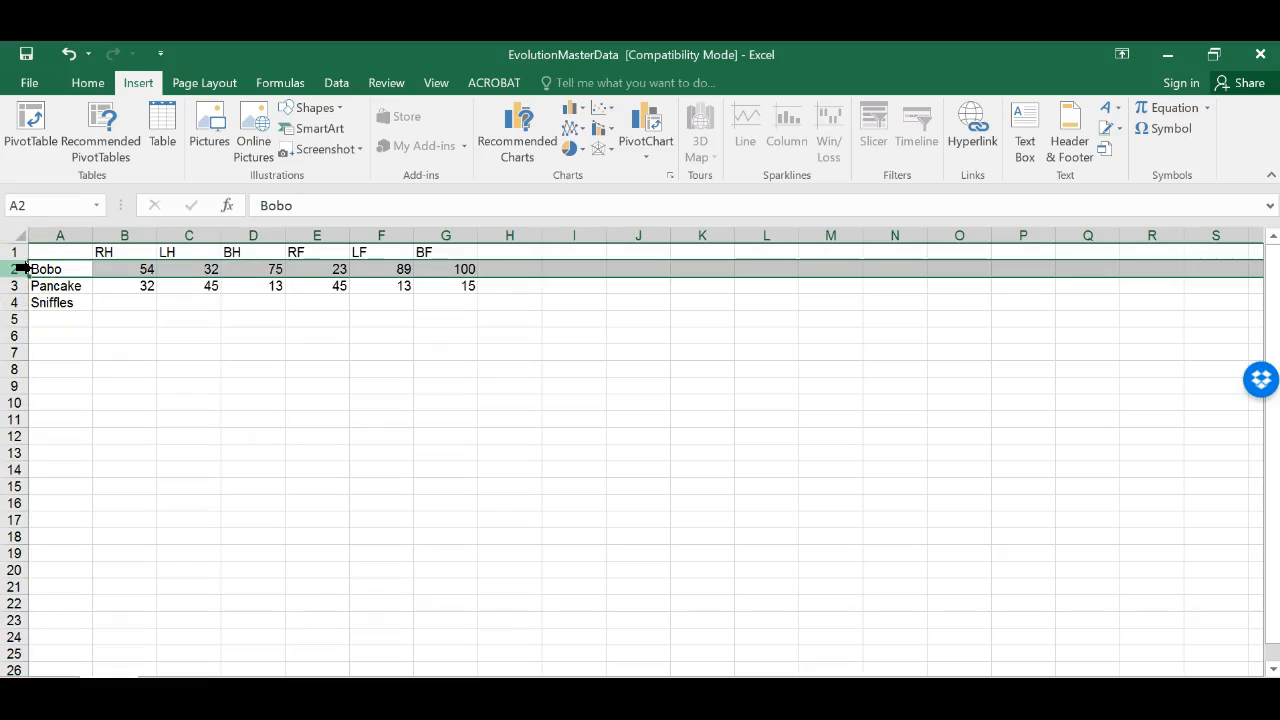
pyautogui.click(131, 265)
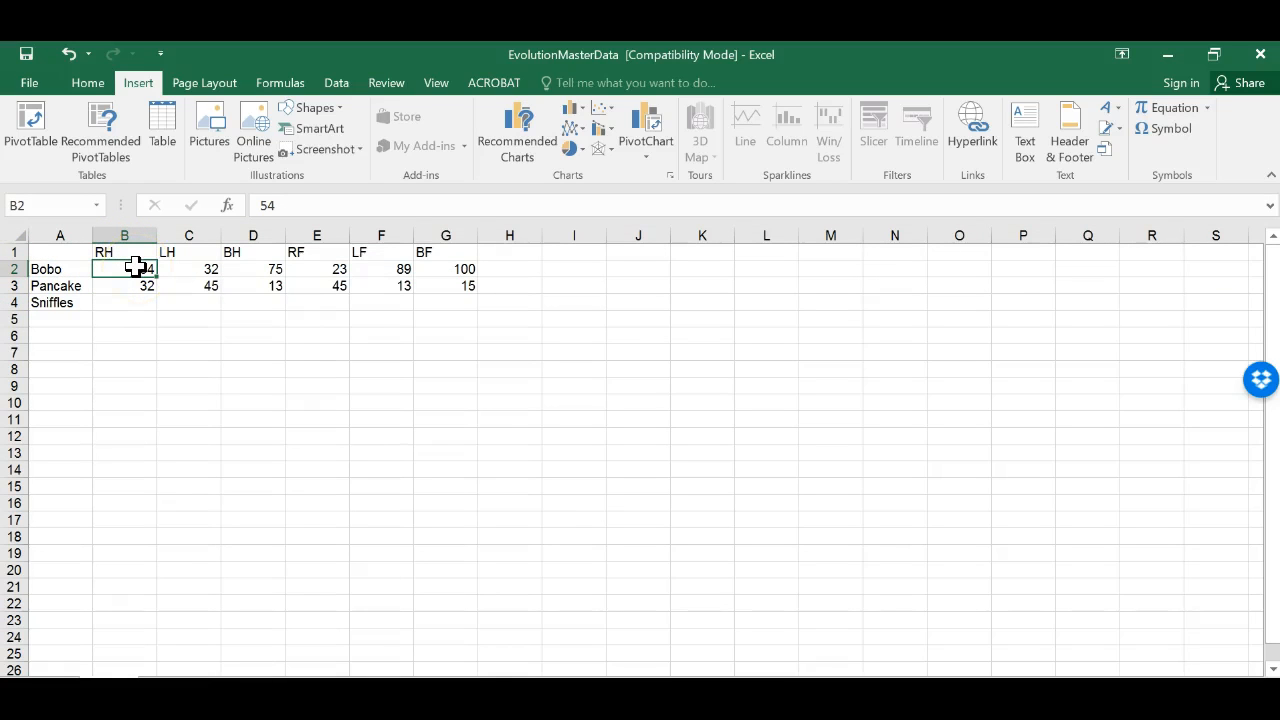
pyautogui.click(124, 250)
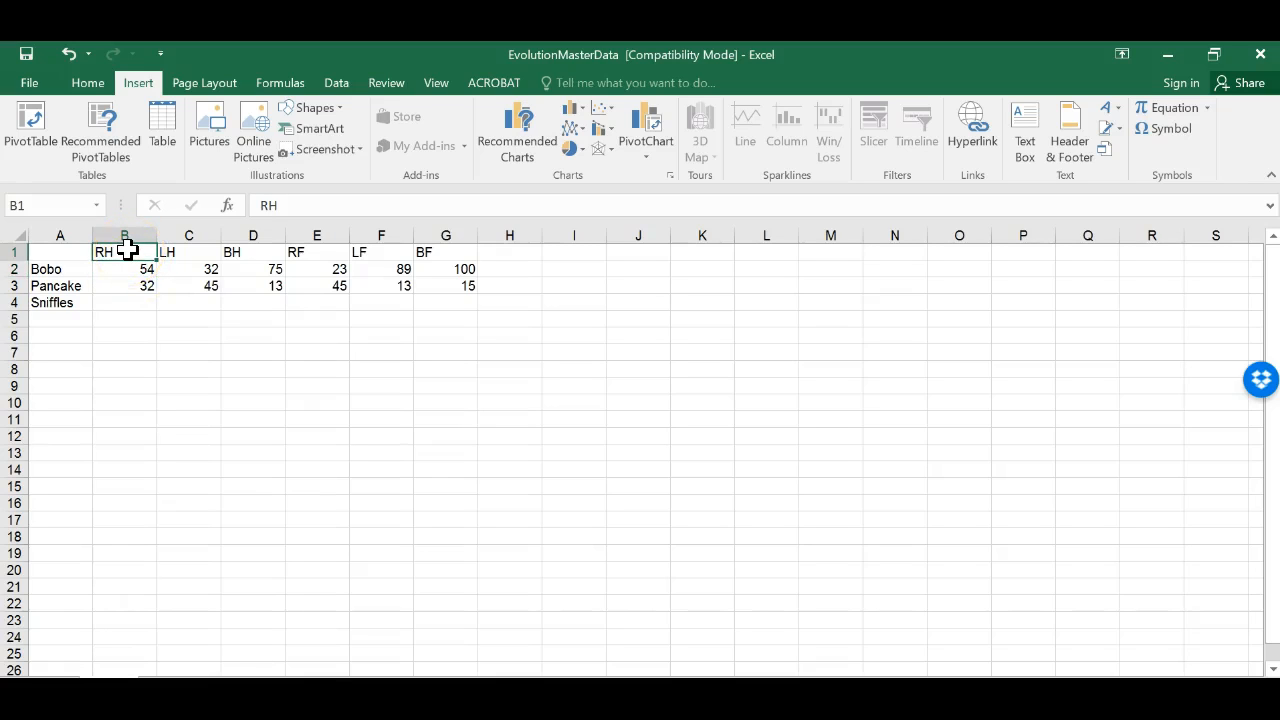
pyautogui.click(203, 254)
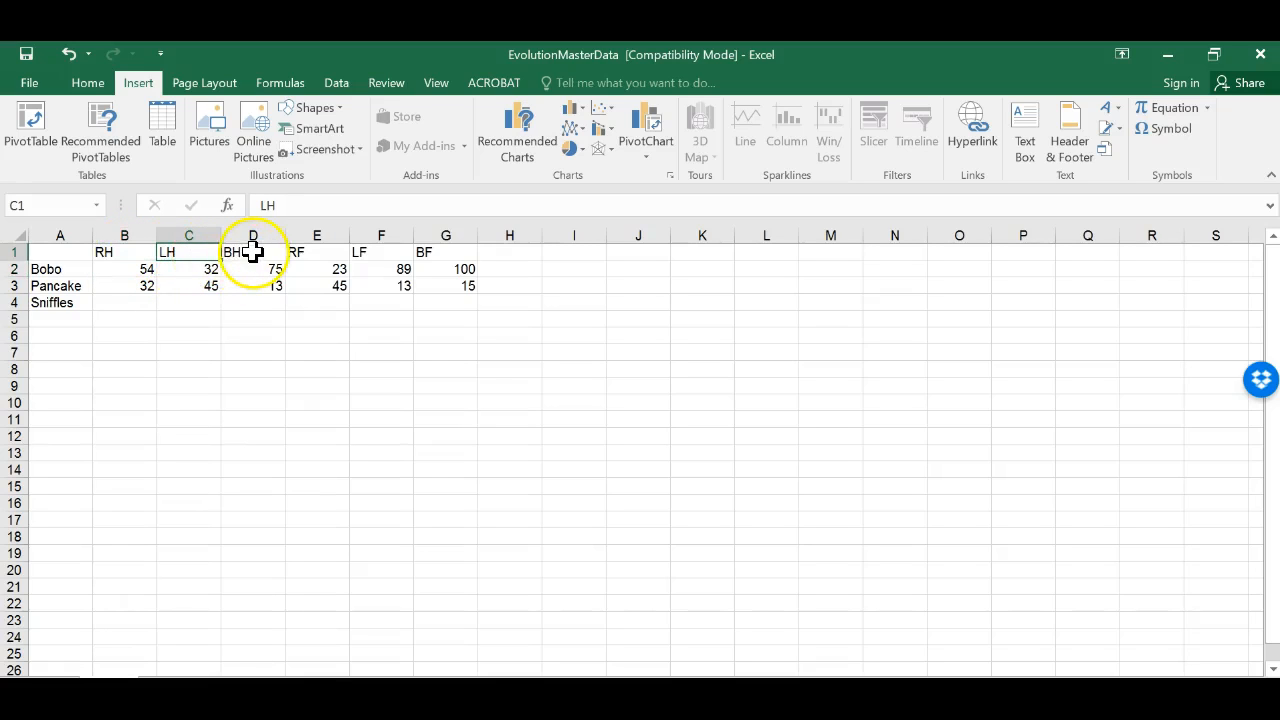
pyautogui.click(252, 252)
pyautogui.click(300, 252)
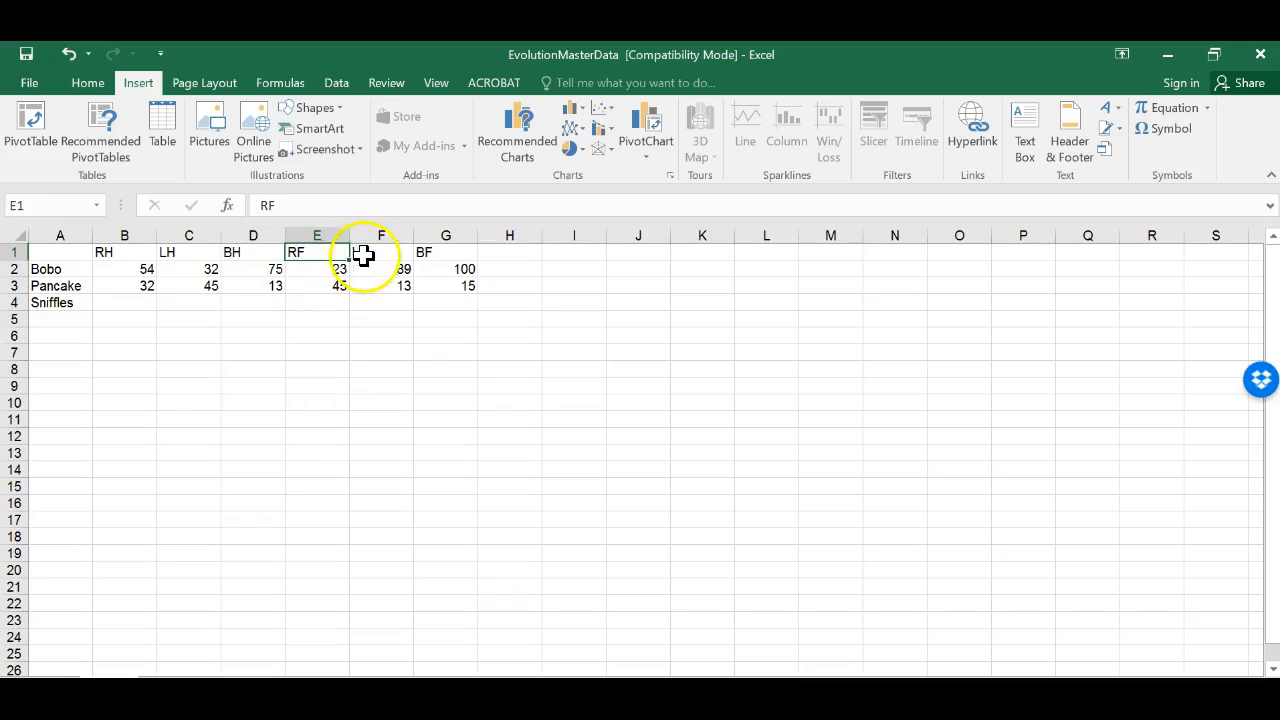
pyautogui.click(378, 252)
pyautogui.click(430, 252)
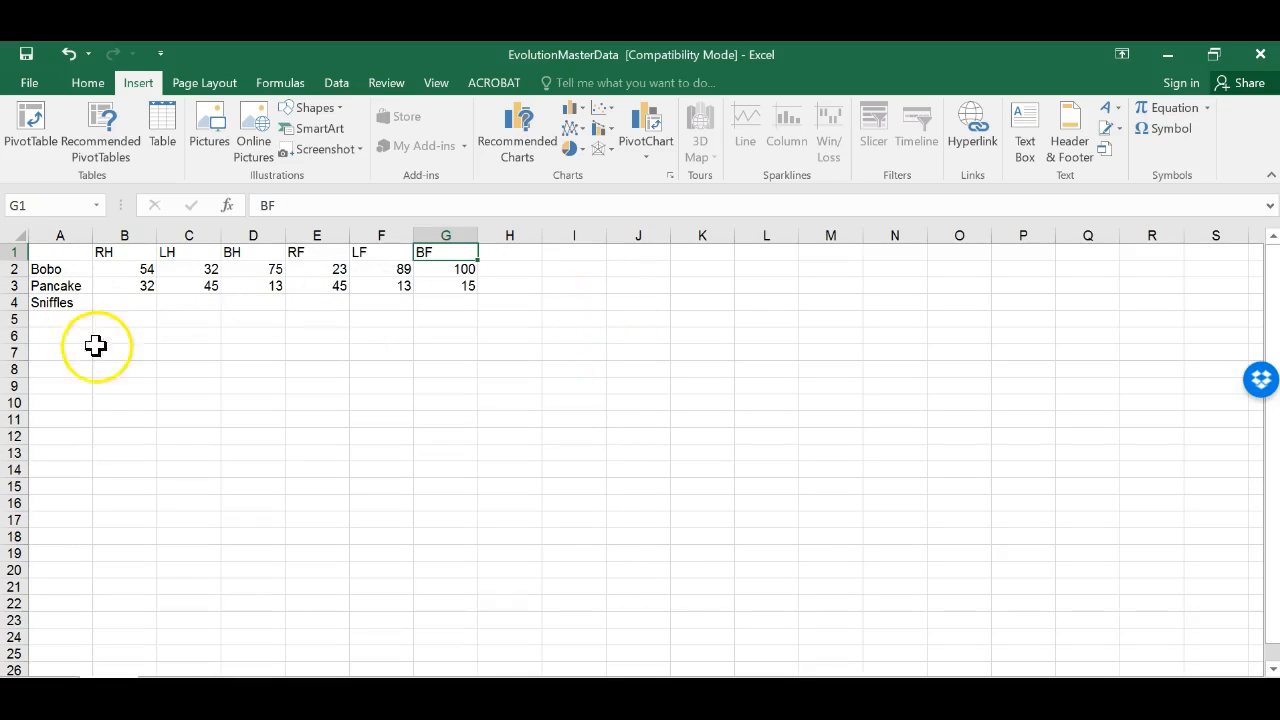
# Step: Enter 42, 42 and 10 for Sniffles in the RH, LH and BH columns
pyautogui.click(132, 269)
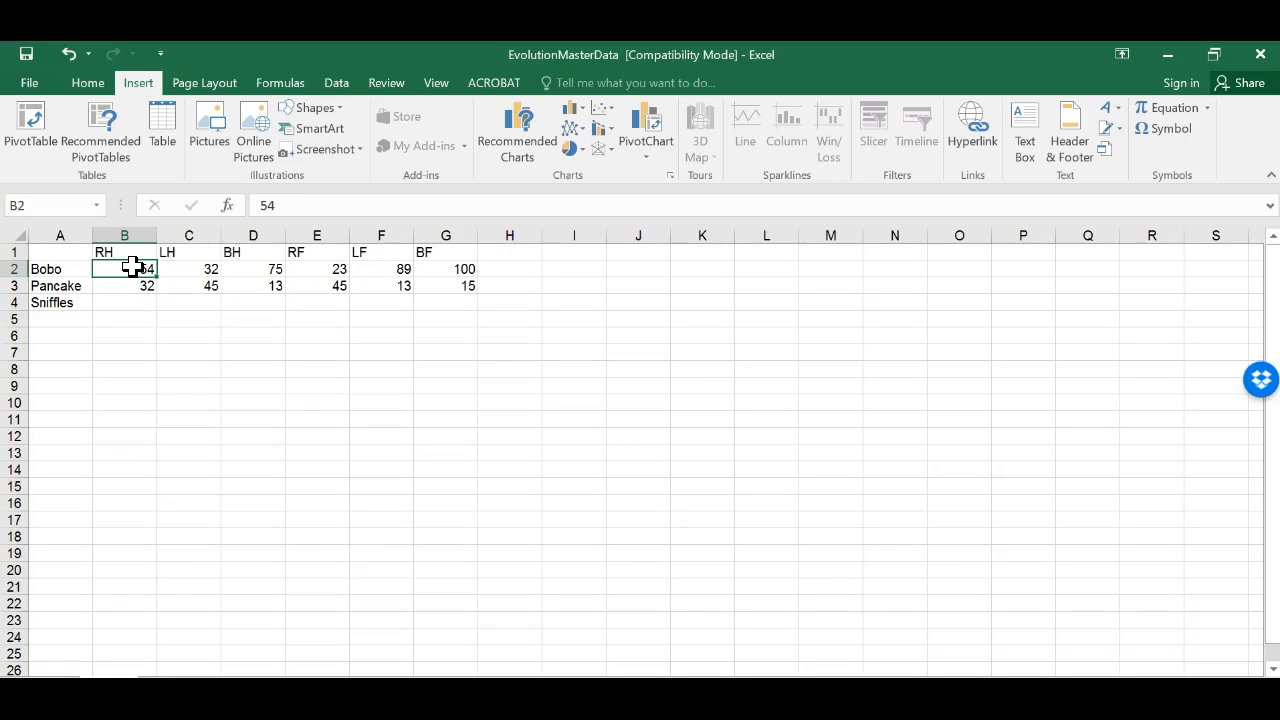
pyautogui.click(134, 280)
pyautogui.click(133, 300)
pyautogui.click(72, 270)
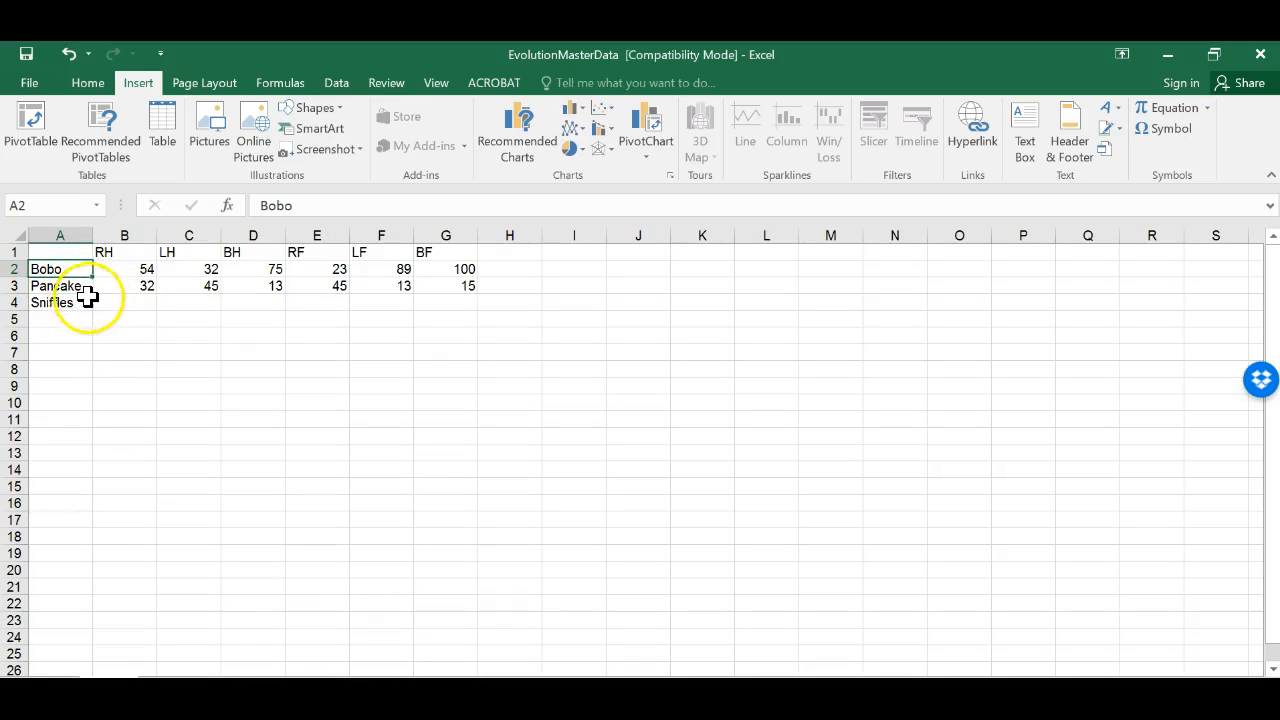
pyautogui.click(123, 296)
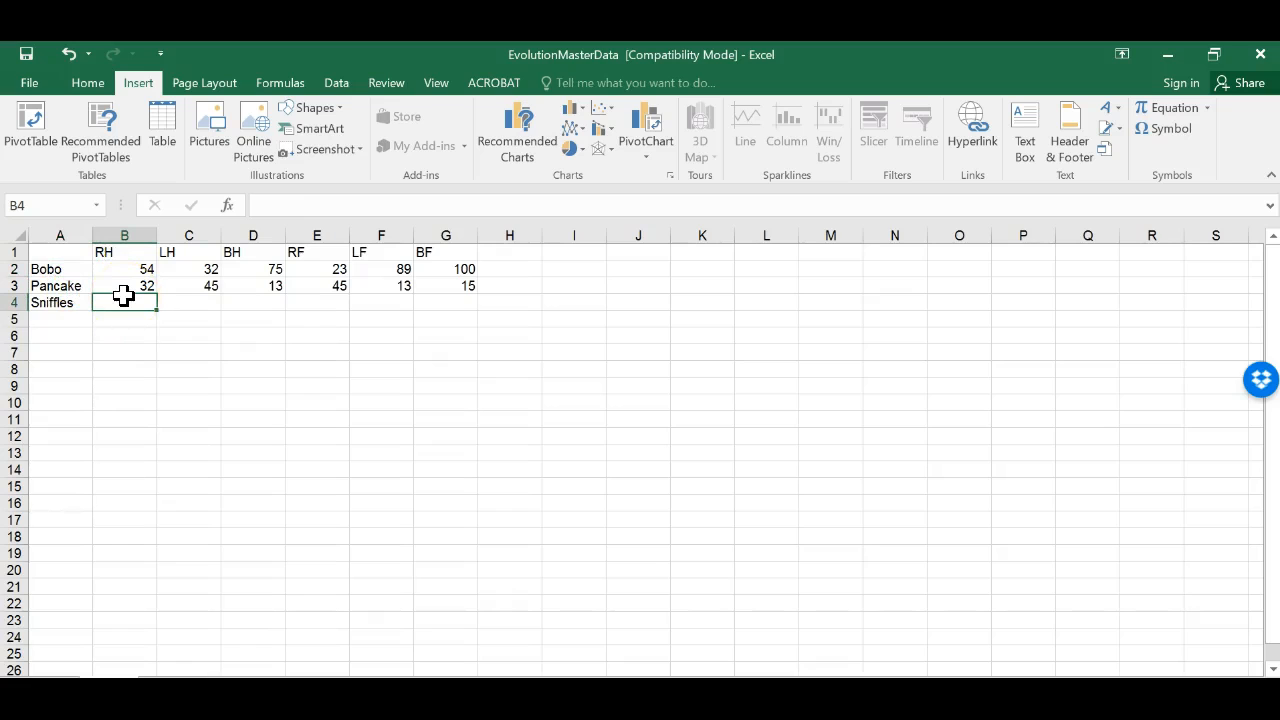
pyautogui.write('42')
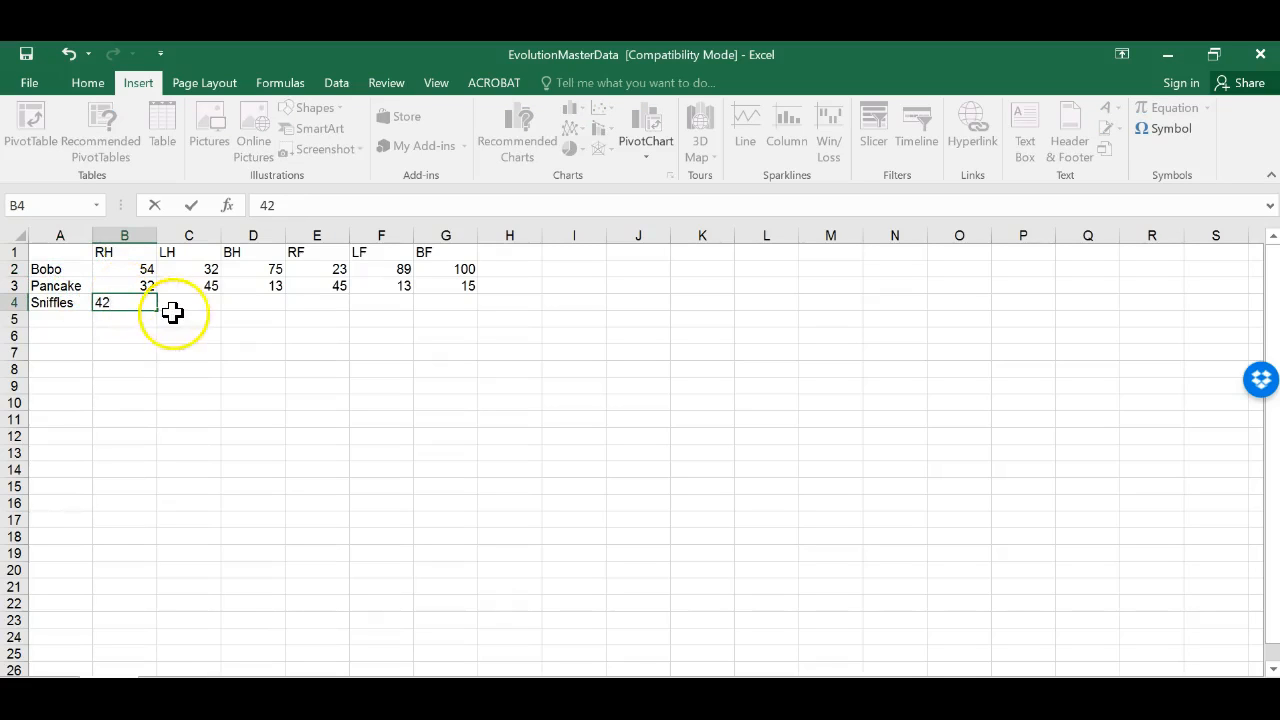
pyautogui.click(193, 304)
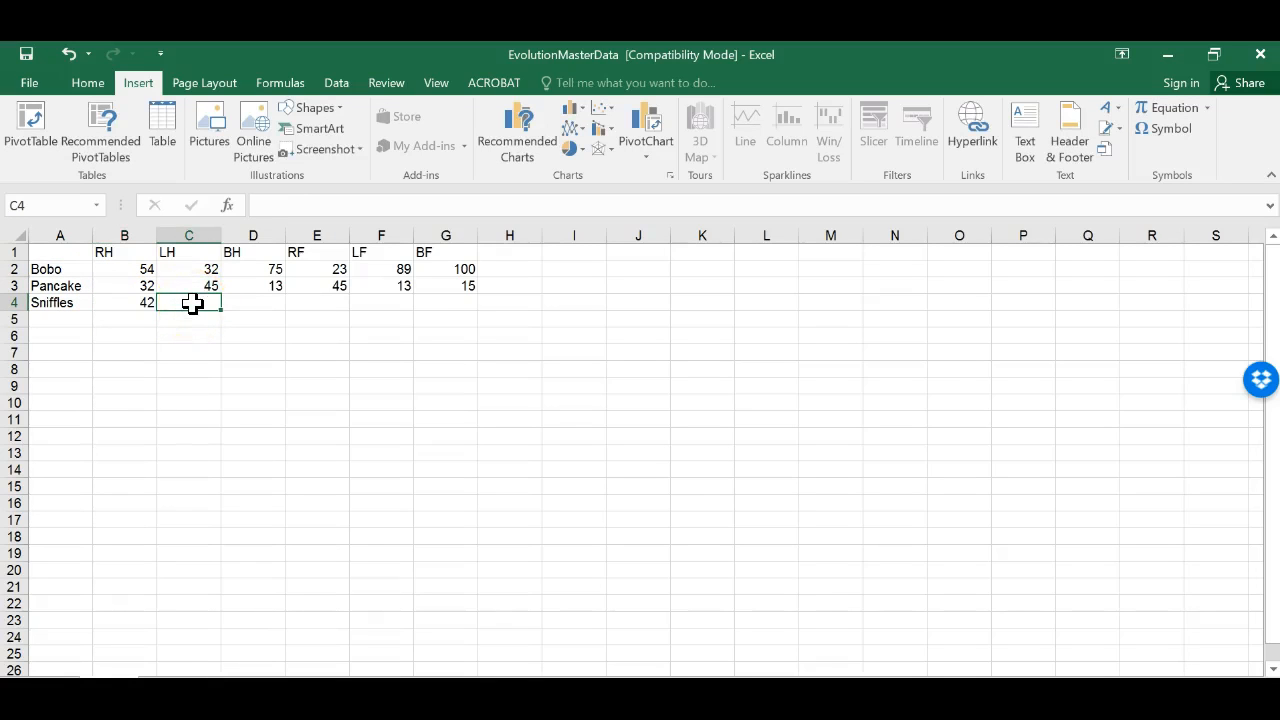
pyautogui.write('42')
pyautogui.click(249, 304)
pyautogui.write('10')
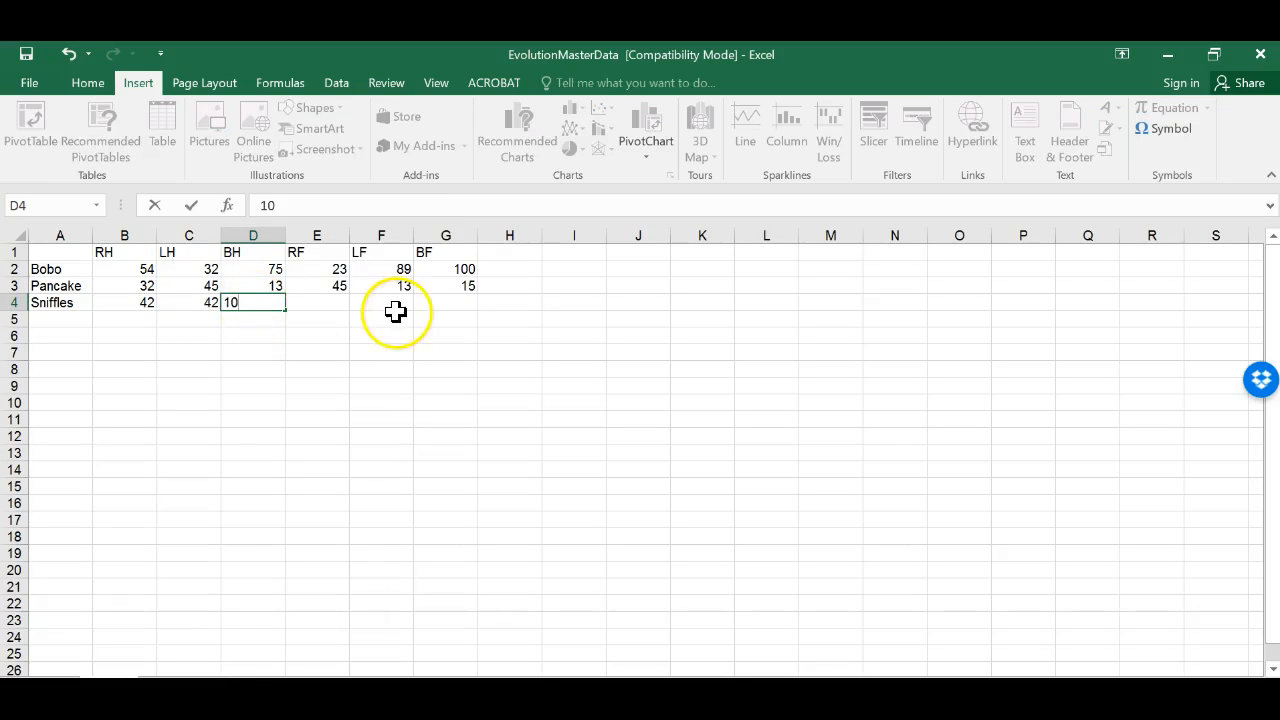
# Step: Enter 23, 10 and 22 for Sniffles in the RF, LF and BF columns
pyautogui.click(344, 305)
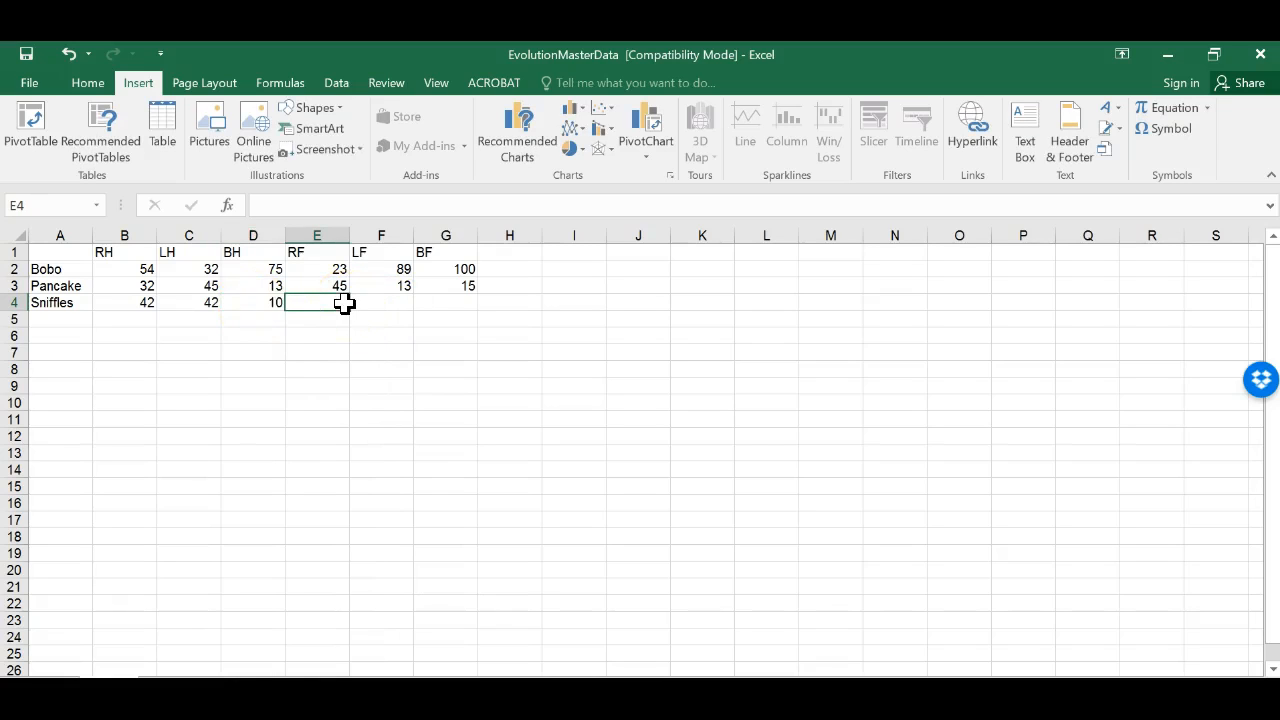
pyautogui.write('23')
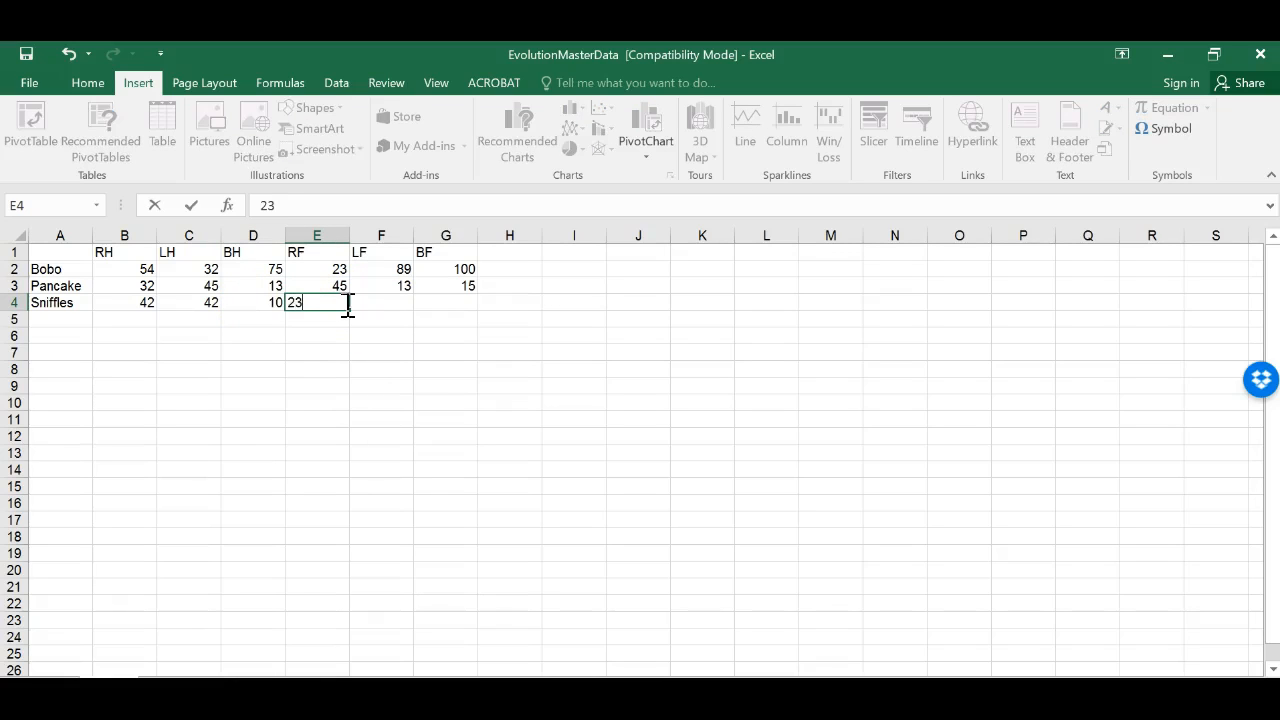
pyautogui.click(384, 304)
pyautogui.write('`')
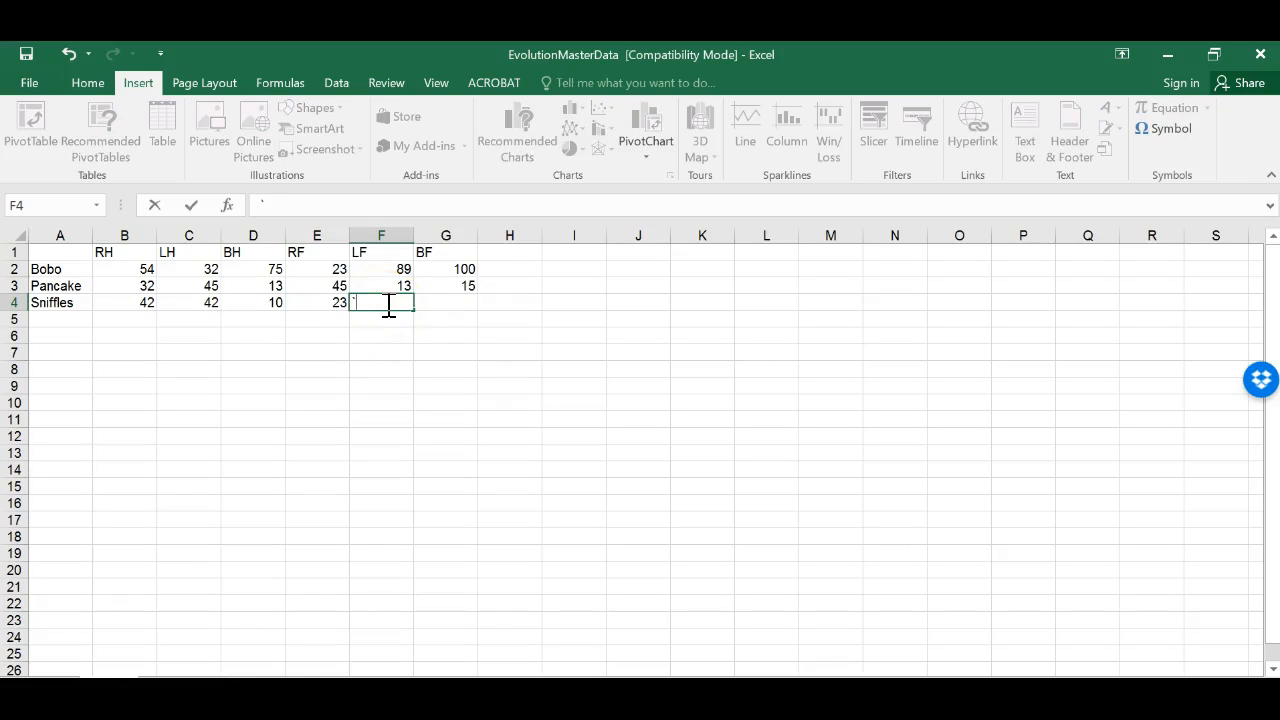
pyautogui.press('BackSpace')
pyautogui.write('10')
pyautogui.click(430, 304)
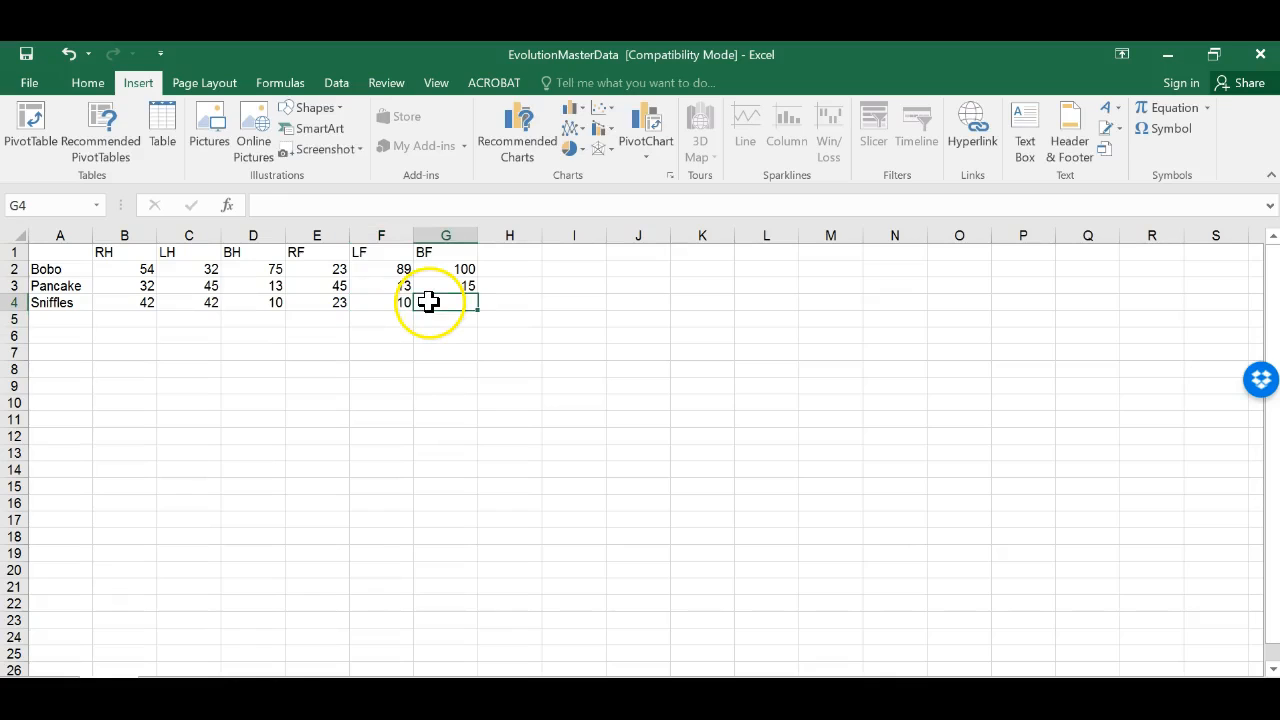
pyautogui.write('22')
pyautogui.press('Return')
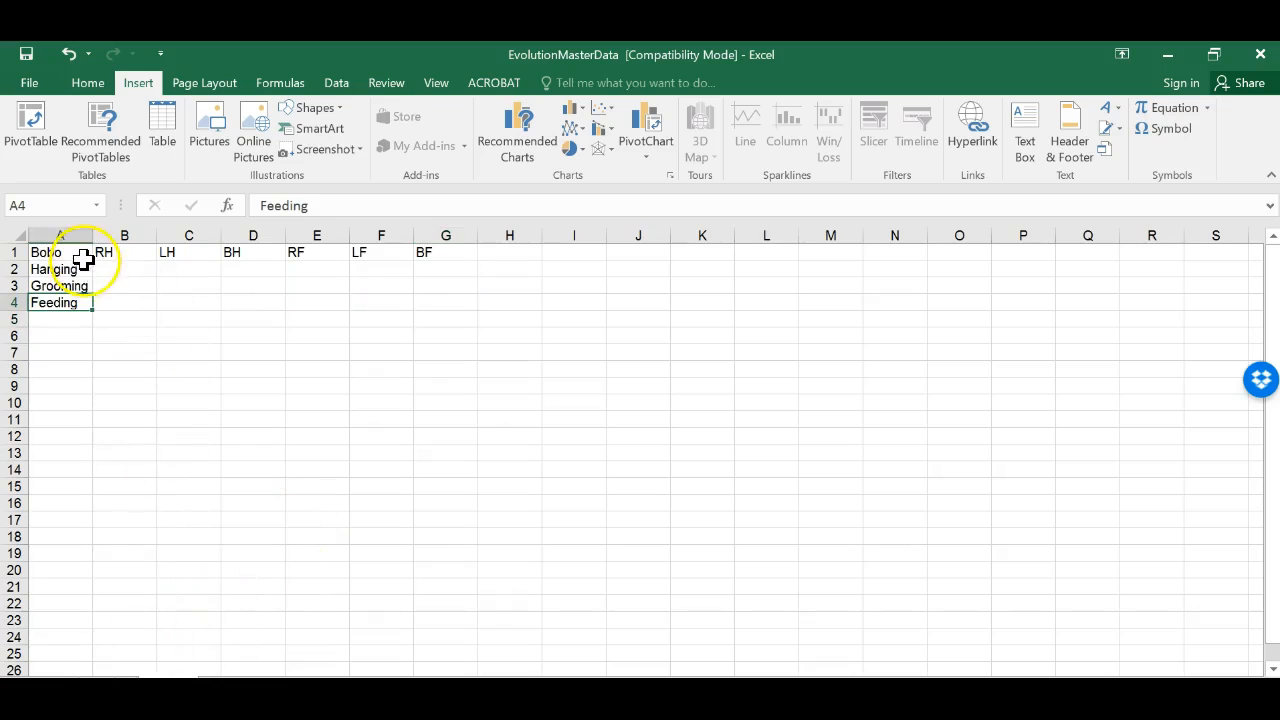
# Step: Add Swinging as a behaviour label below Feeding in column A of Bobo's sheet
pyautogui.click(67, 252)
pyautogui.click(67, 269)
pyautogui.click(67, 286)
pyautogui.click(65, 303)
pyautogui.click(65, 320)
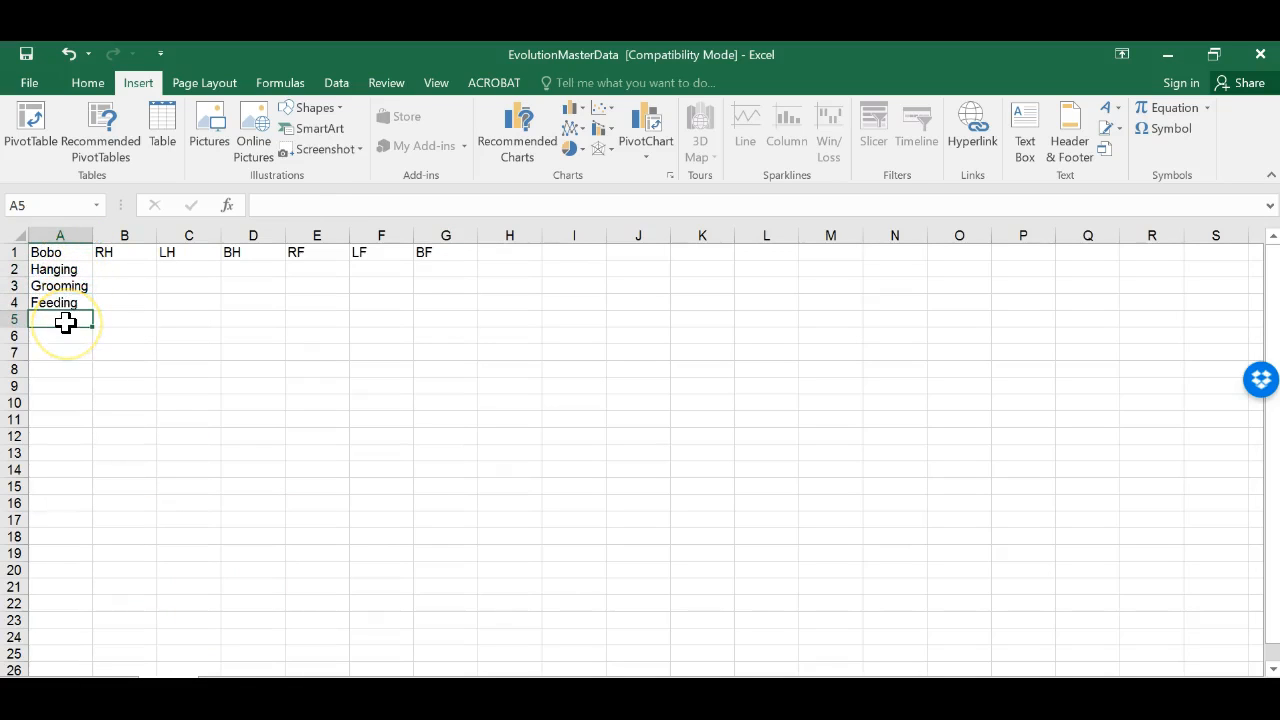
pyautogui.write('Swinging')
pyautogui.press('Return')
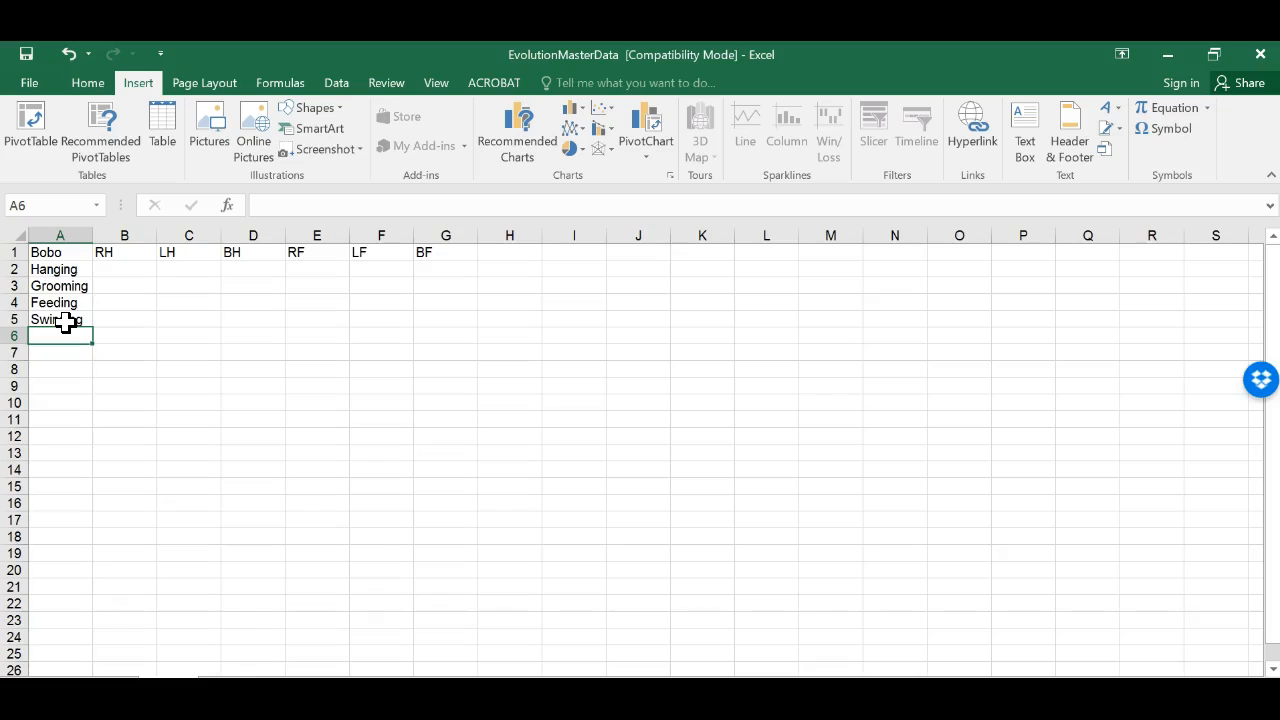
# Step: Add Picking Things Up as the next behaviour label below Swinging
pyautogui.write('Pick')
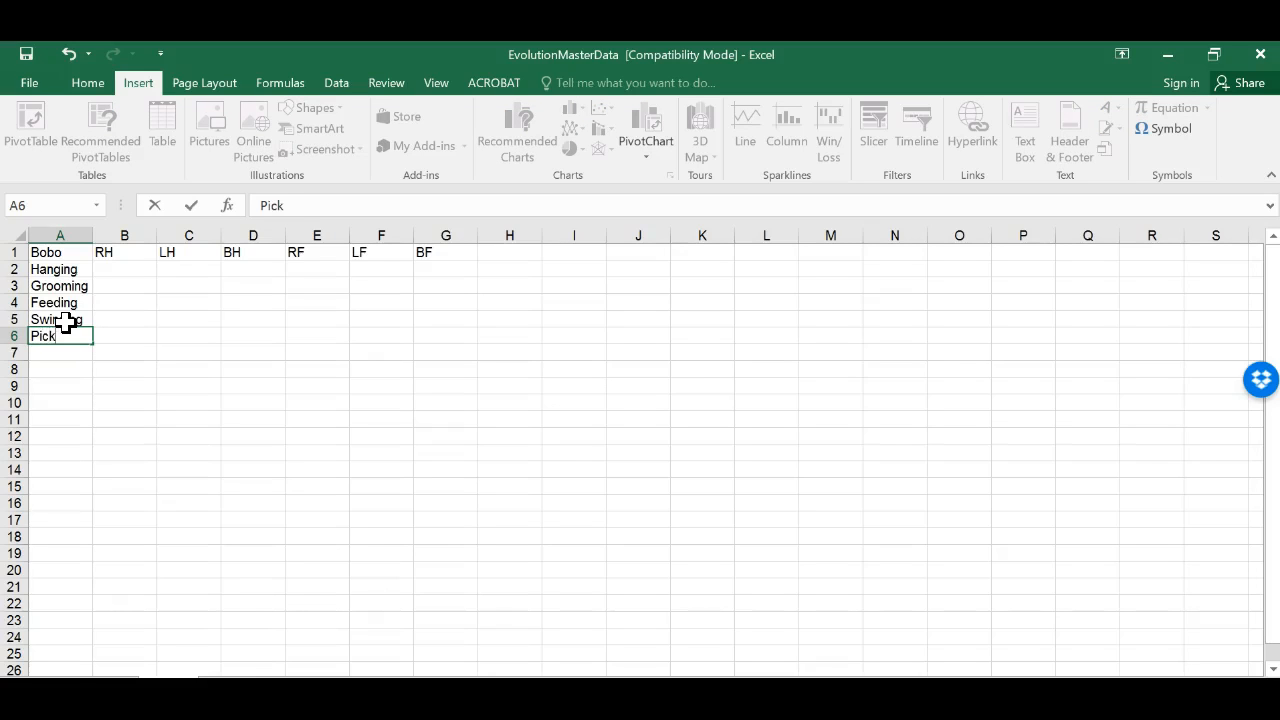
pyautogui.write('ing Things Up')
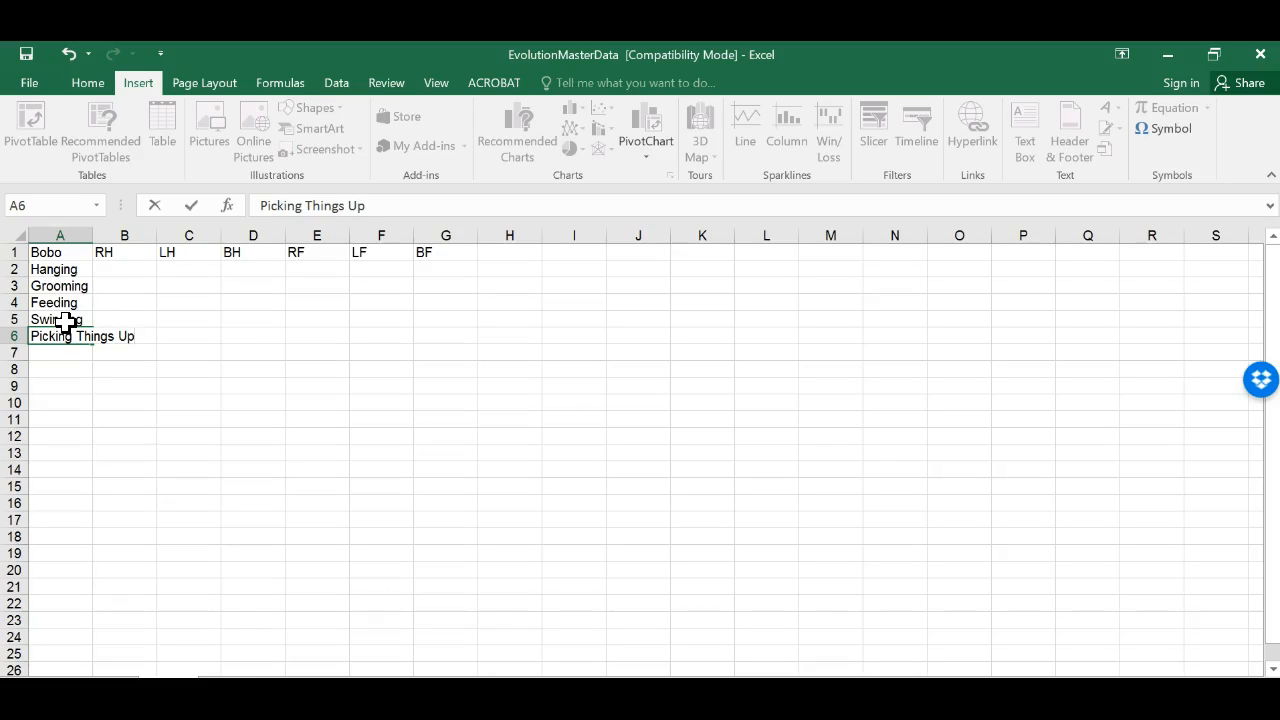
# Step: Enter RH values 23, 10, 15, 0 and 12 for Hanging, Grooming, Feeding, Swinging and Picking Things Up
pyautogui.click(120, 271)
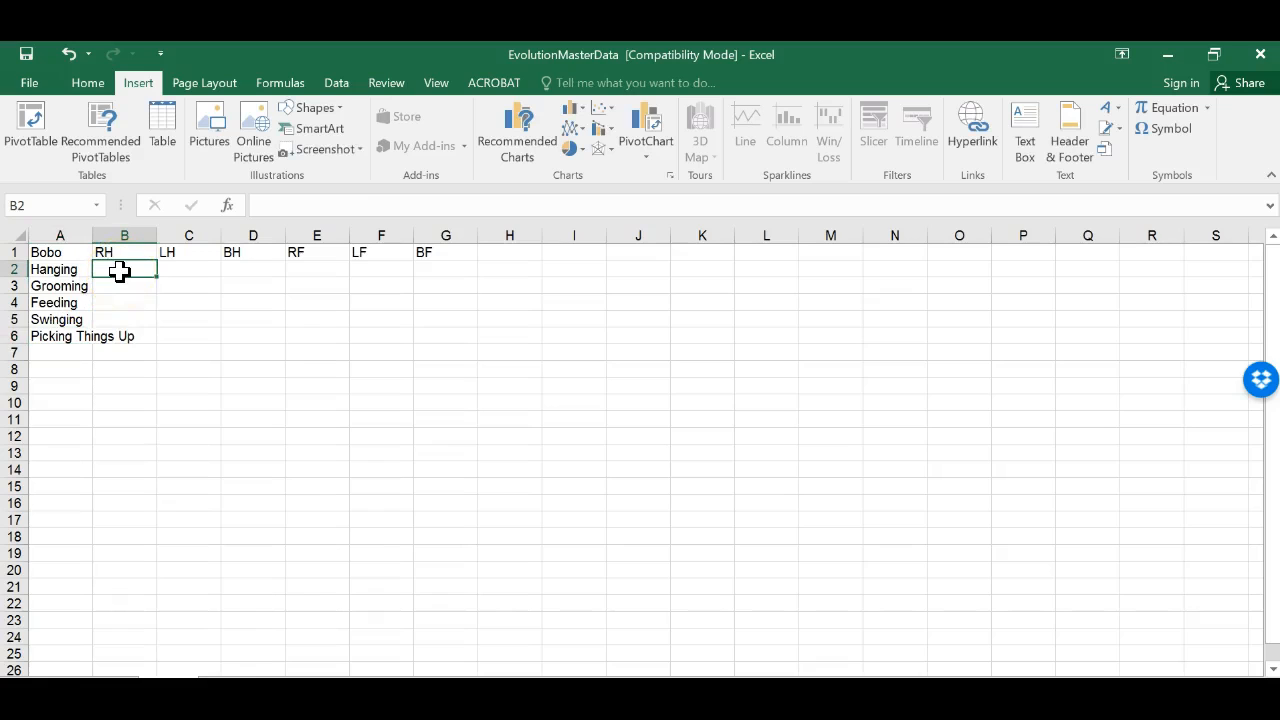
pyautogui.write('23')
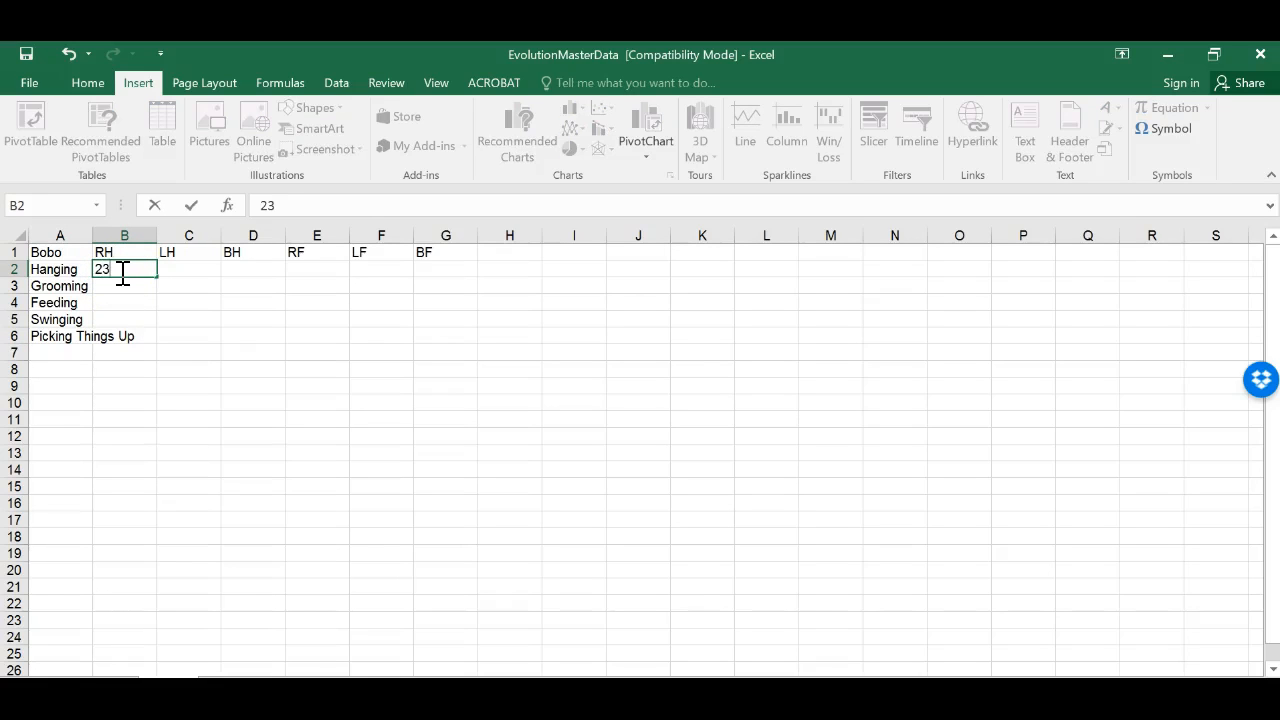
pyautogui.click(129, 280)
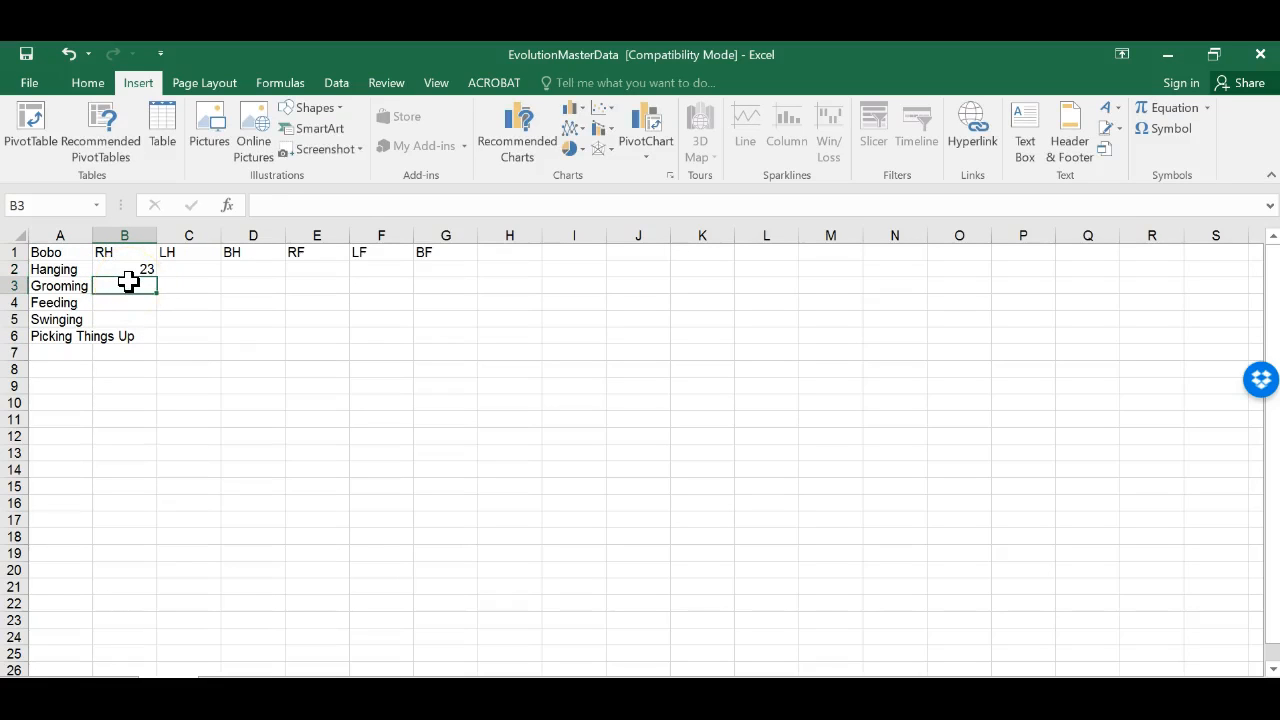
pyautogui.write('10')
pyautogui.click(130, 297)
pyautogui.write('15')
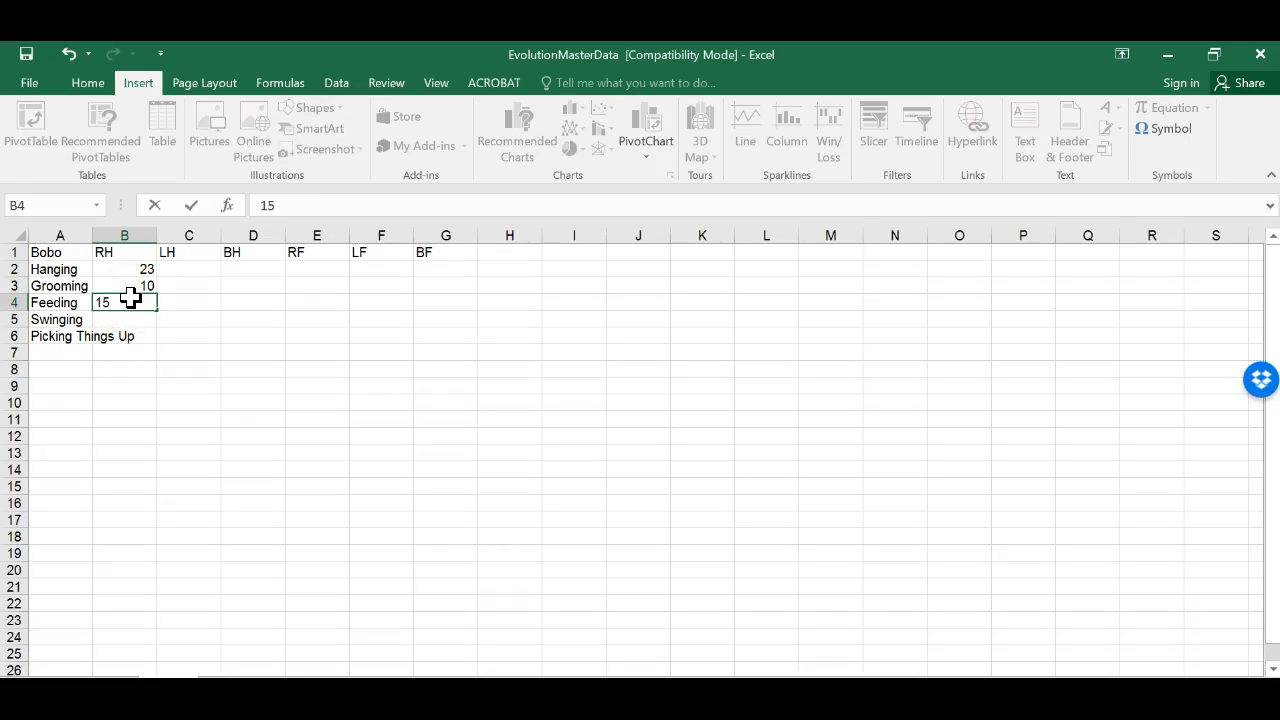
pyautogui.press('Return')
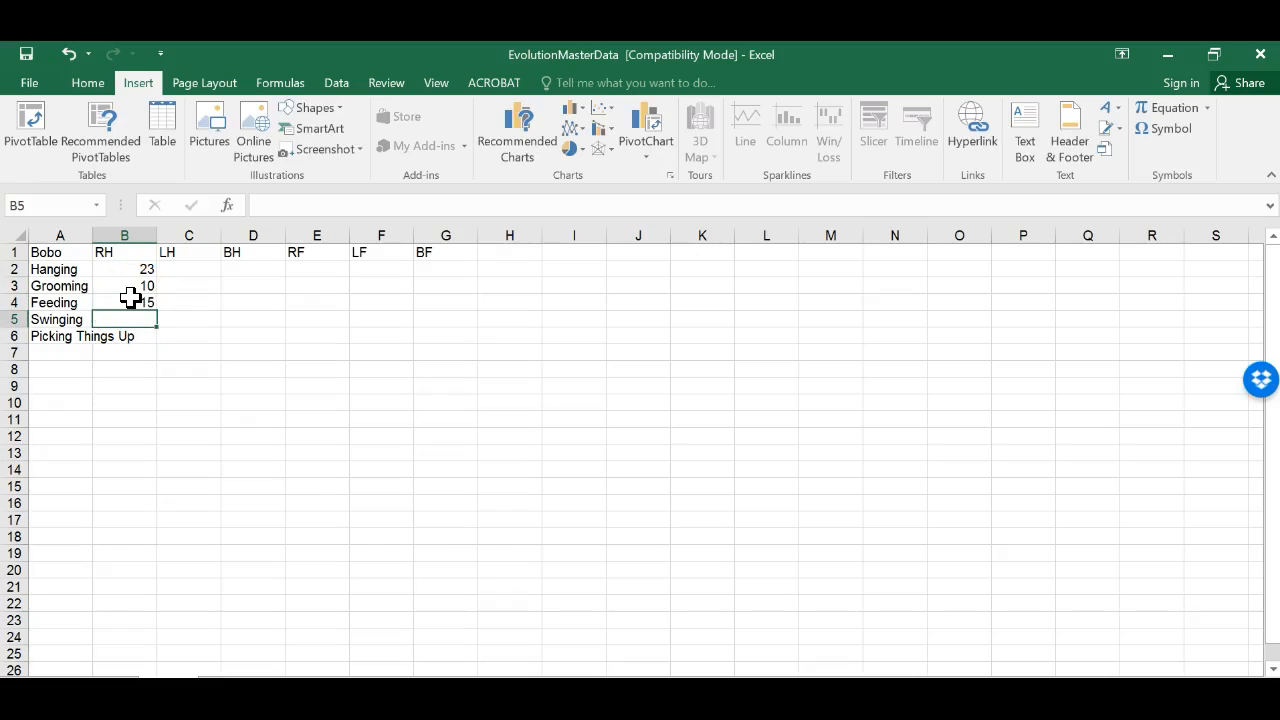
pyautogui.write('0')
pyautogui.press('Return')
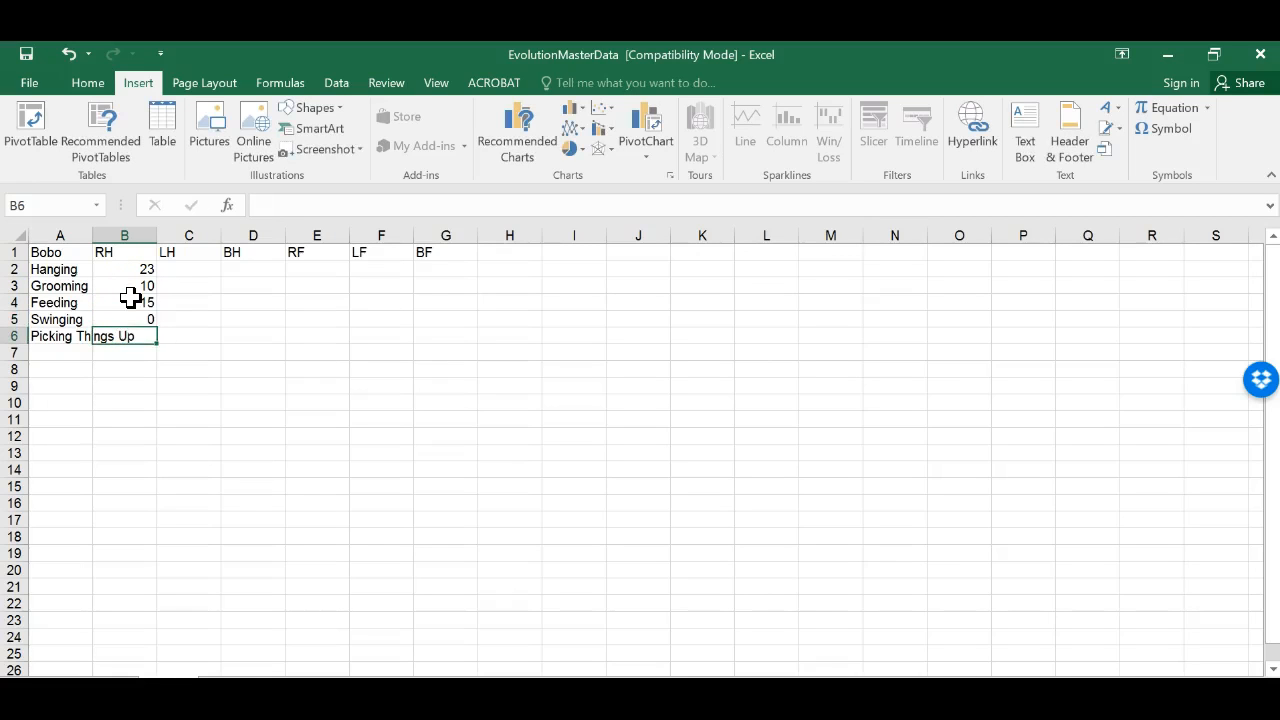
pyautogui.write('12')
pyautogui.press('Return')
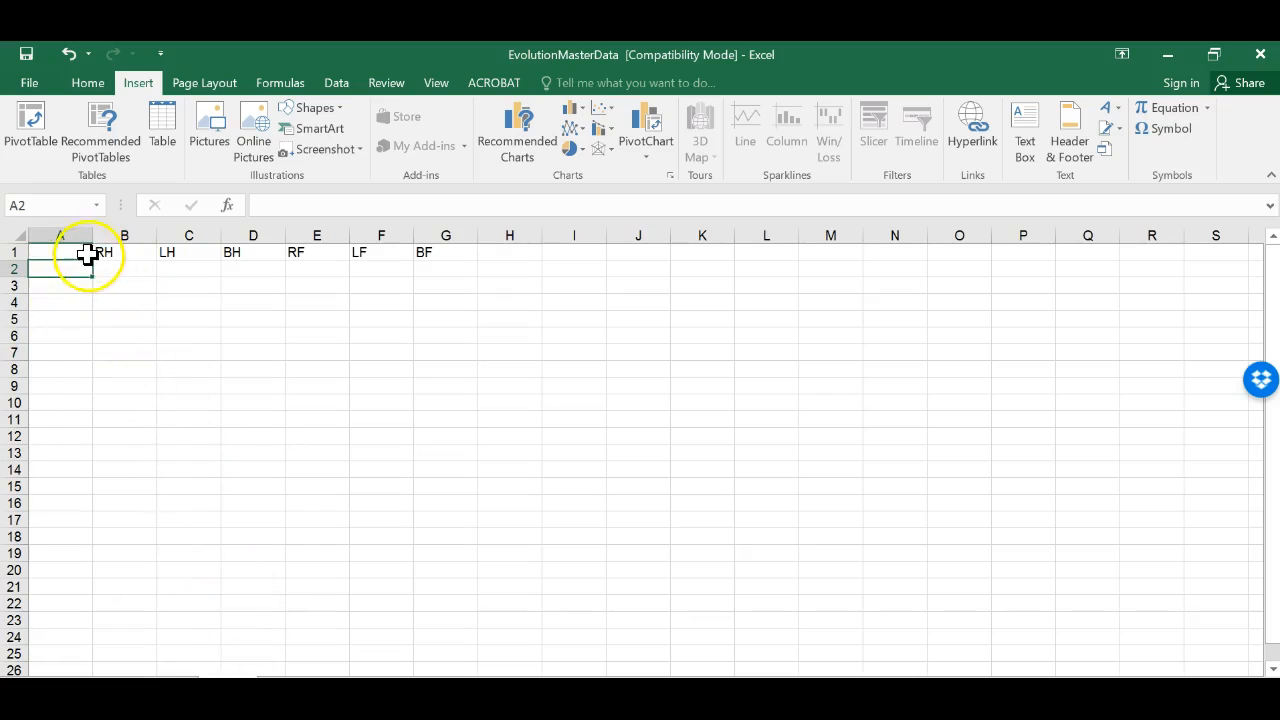
# Step: Label cell A1 of the next sheet Feeding
pyautogui.click(81, 253)
pyautogui.write('Hanging')
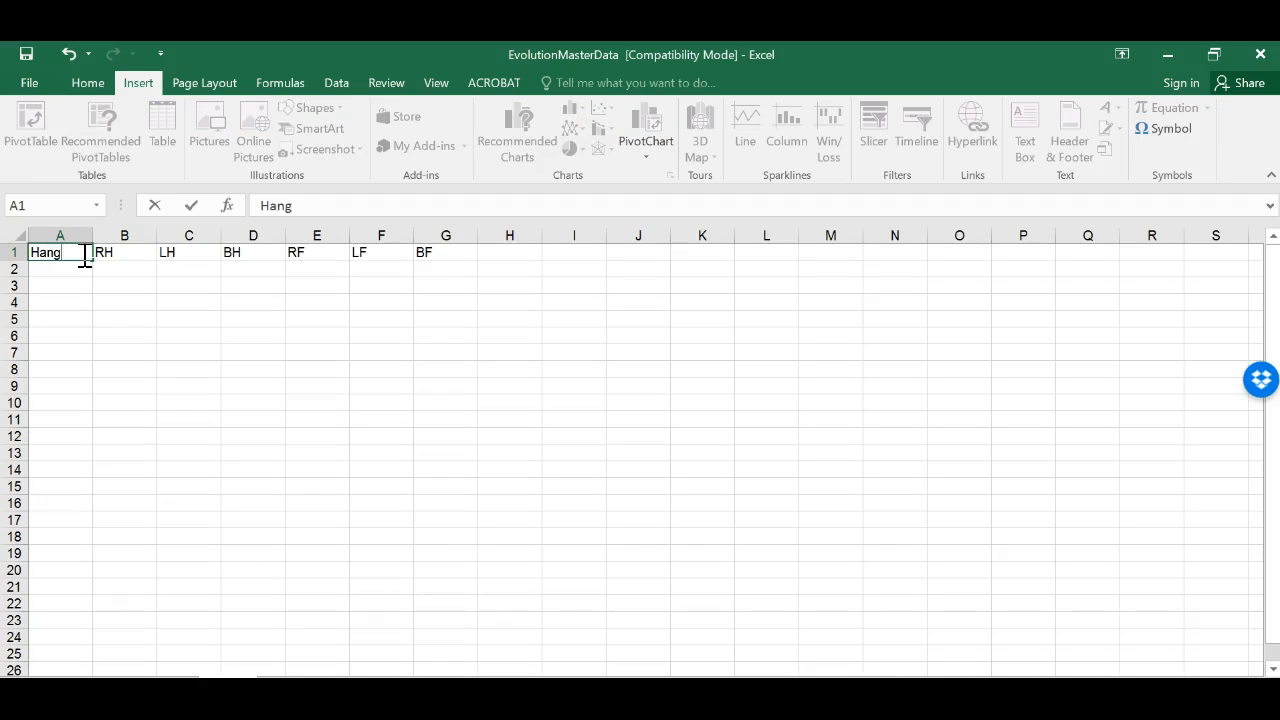
pyautogui.press('BackSpace')
pyautogui.press('BackSpace')
pyautogui.press('BackSpace')
pyautogui.press('BackSpace')
pyautogui.press('BackSpace')
pyautogui.press('BackSpace')
pyautogui.press('BackSpace')
pyautogui.write('Feeding')
# Step: List Bobo, Sniffles and Pancakes below Feeding in column A
pyautogui.click(62, 266)
pyautogui.write('Bobo')
pyautogui.click(62, 284)
pyautogui.write('Sniffles')
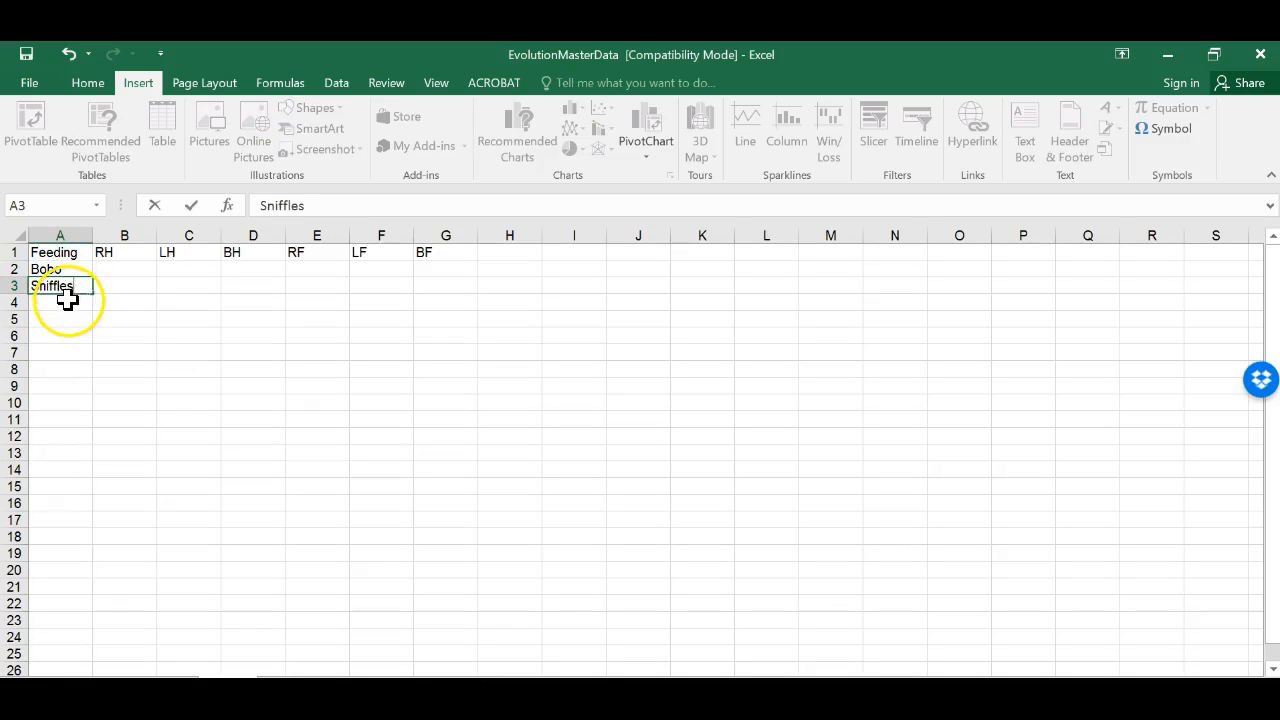
pyautogui.click(70, 299)
pyautogui.write('Pancakes')
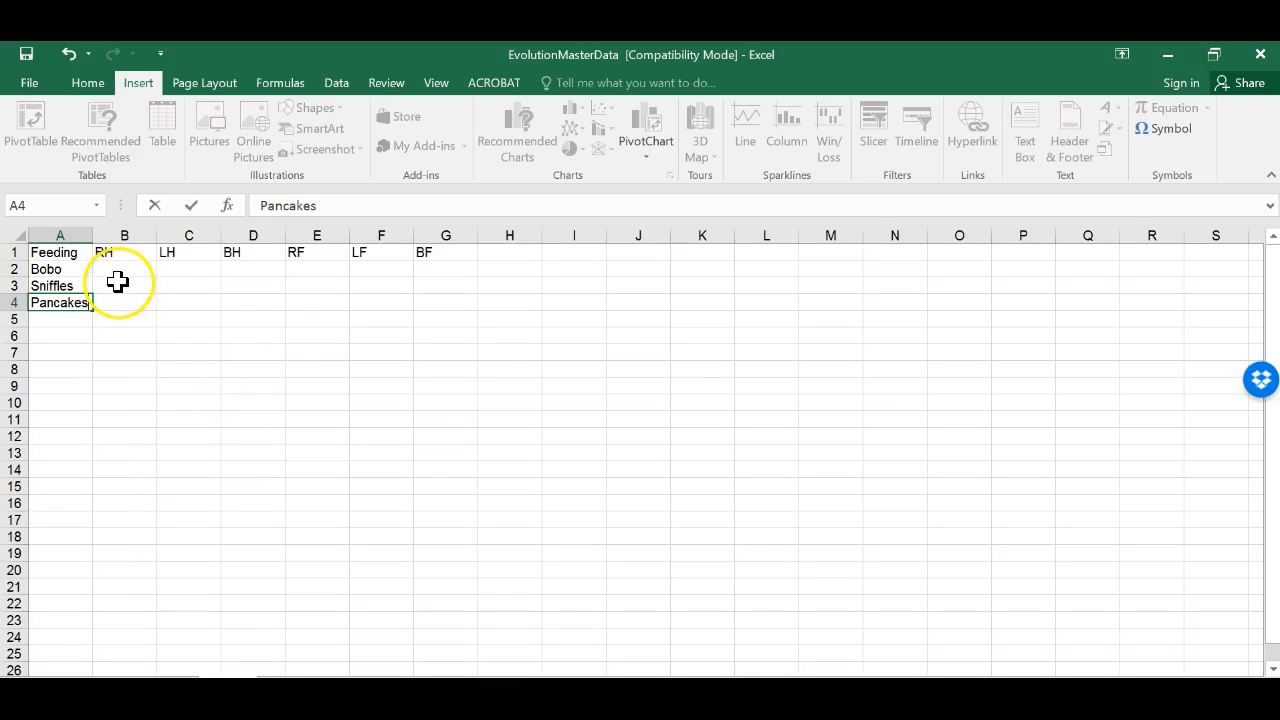
pyautogui.click(117, 283)
pyautogui.click(118, 270)
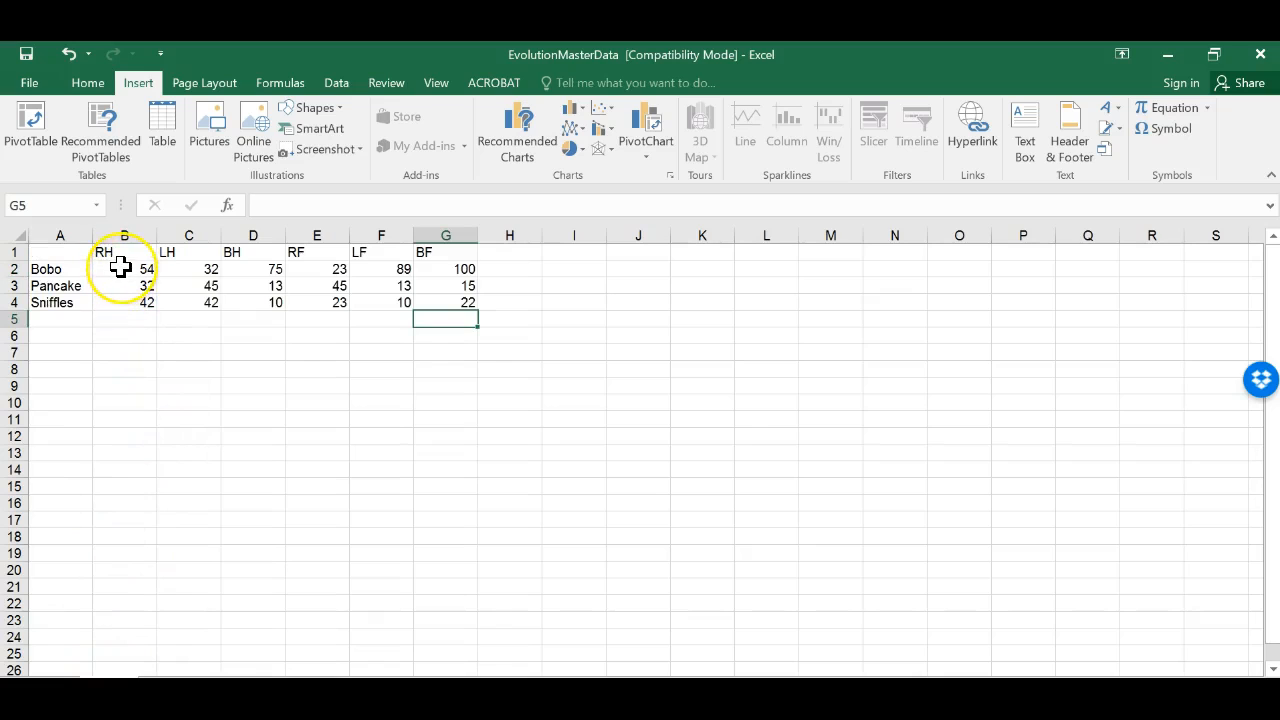
# Step: Calculate the average of the RH values for the three animals in the cell below the column
pyautogui.moveTo(120, 266); pyautogui.dragTo(120, 318)
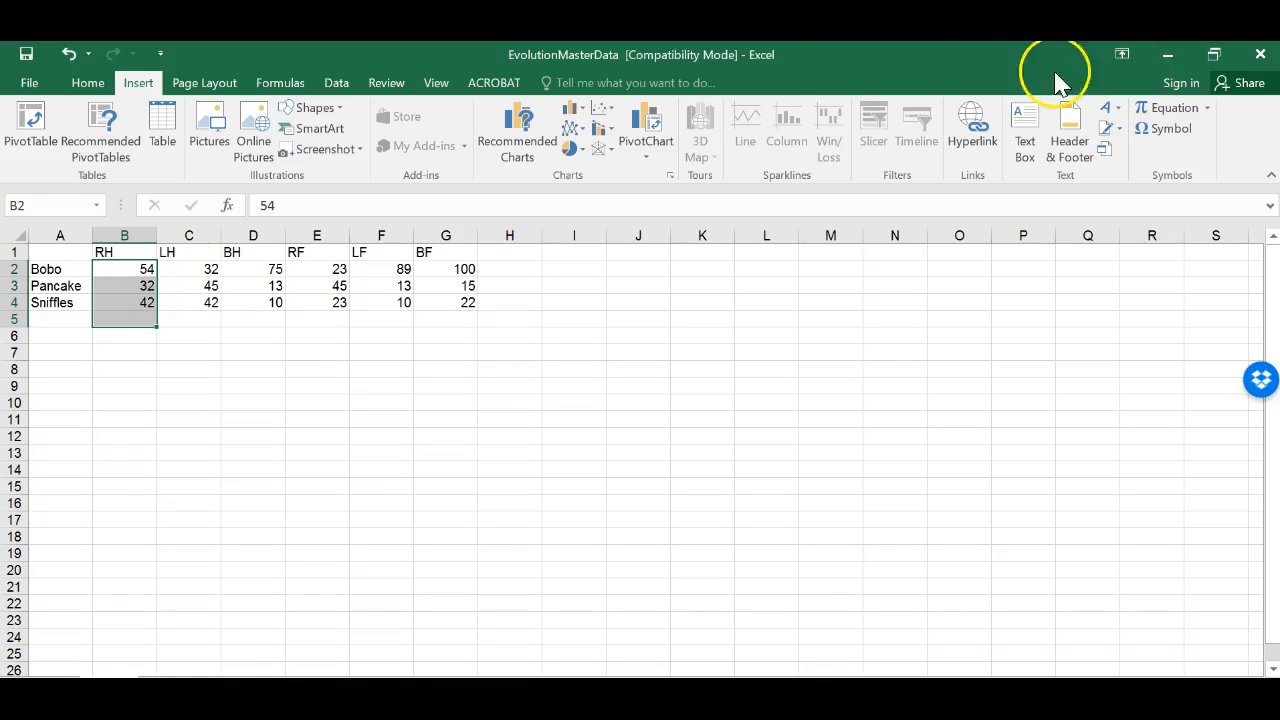
pyautogui.click(88, 82)
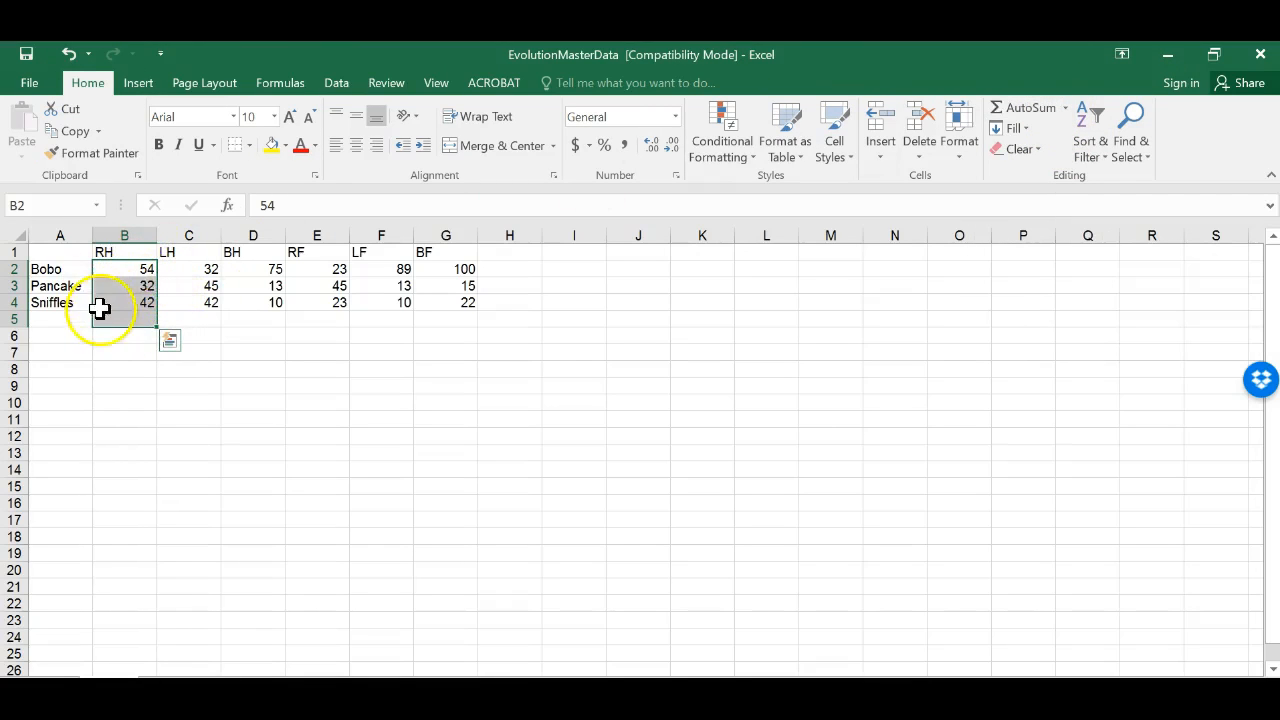
pyautogui.click(1066, 109)
pyautogui.click(1060, 157)
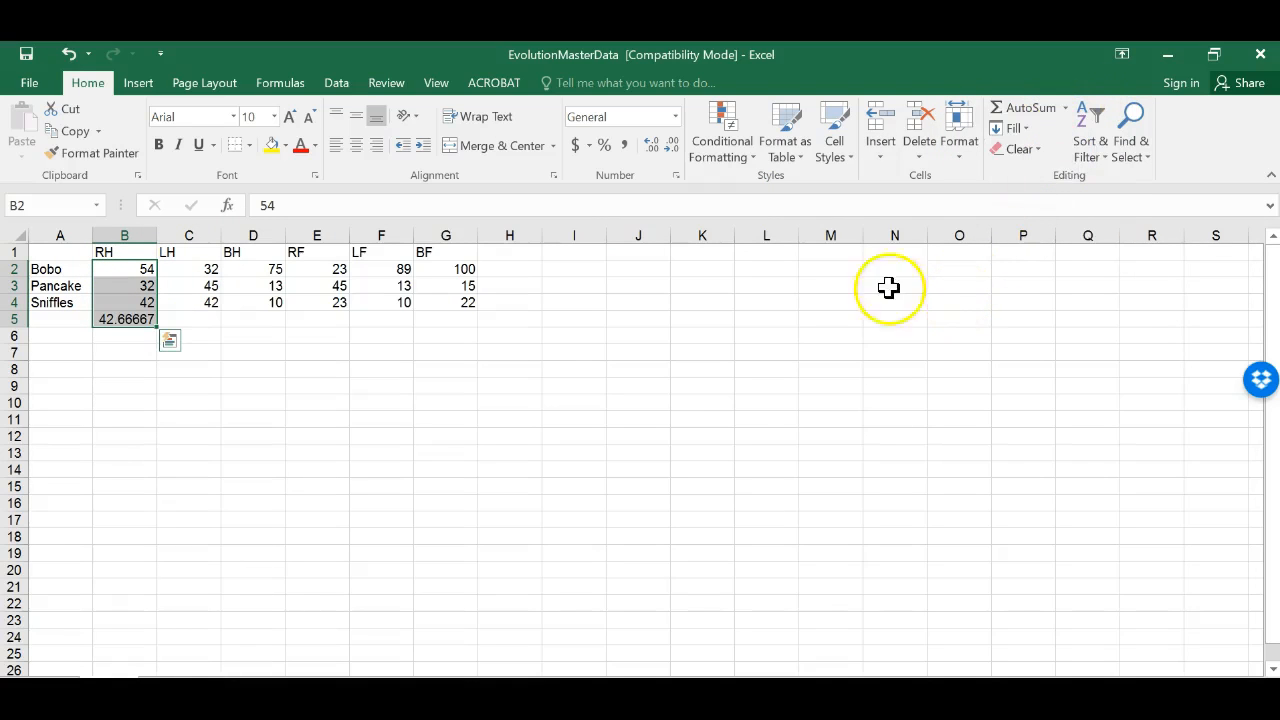
# Step: Calculate the average of the BH values below that column and inspect its formula and source cells
pyautogui.click(119, 320)
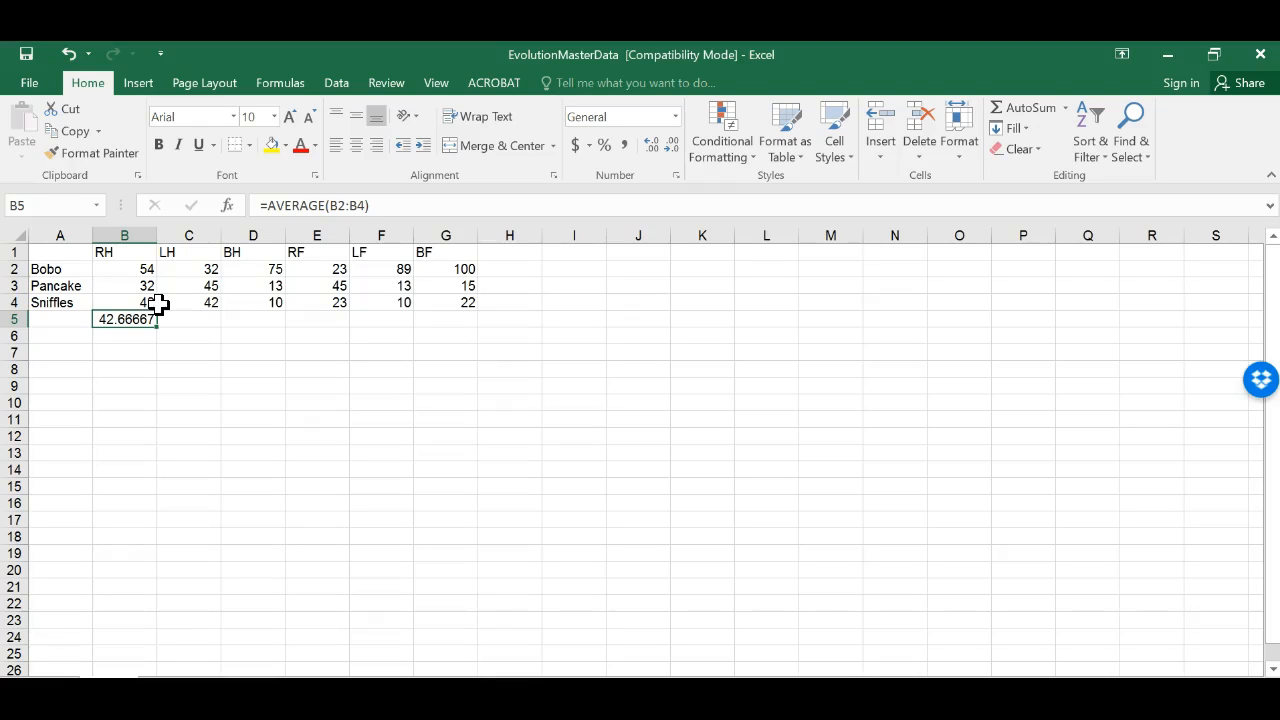
pyautogui.moveTo(251, 272); pyautogui.dragTo(256, 322)
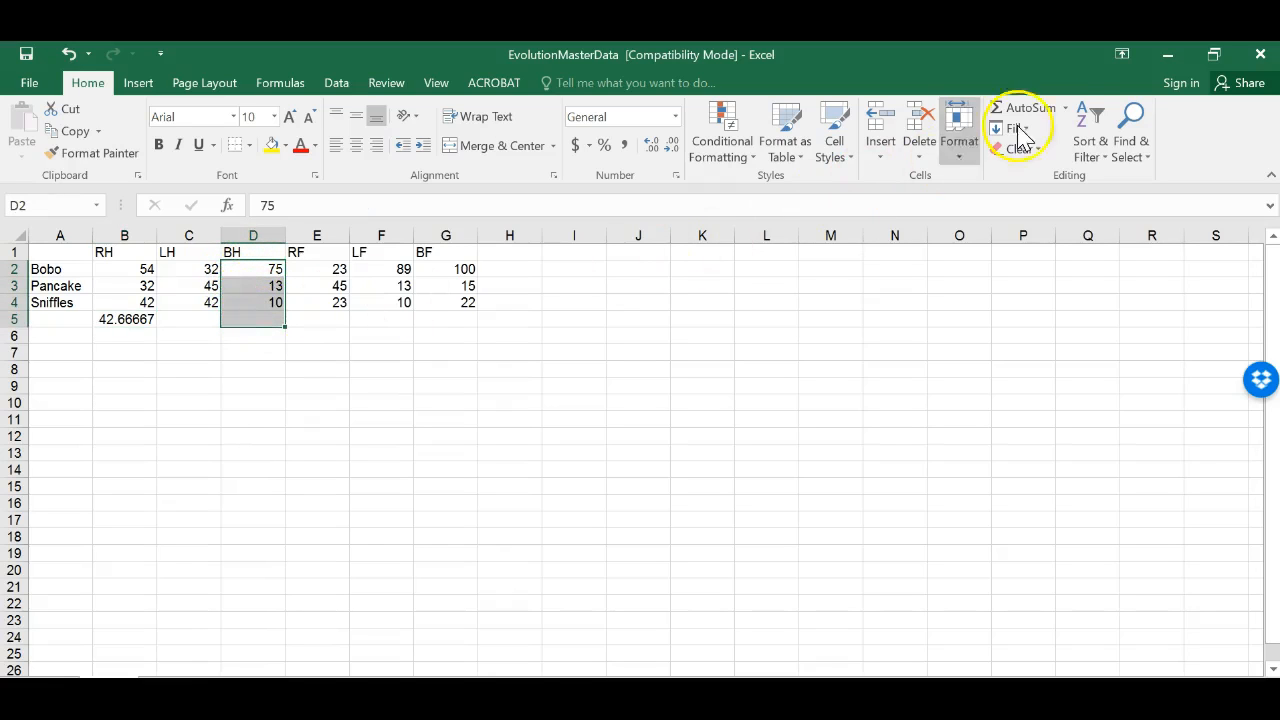
pyautogui.click(1066, 108)
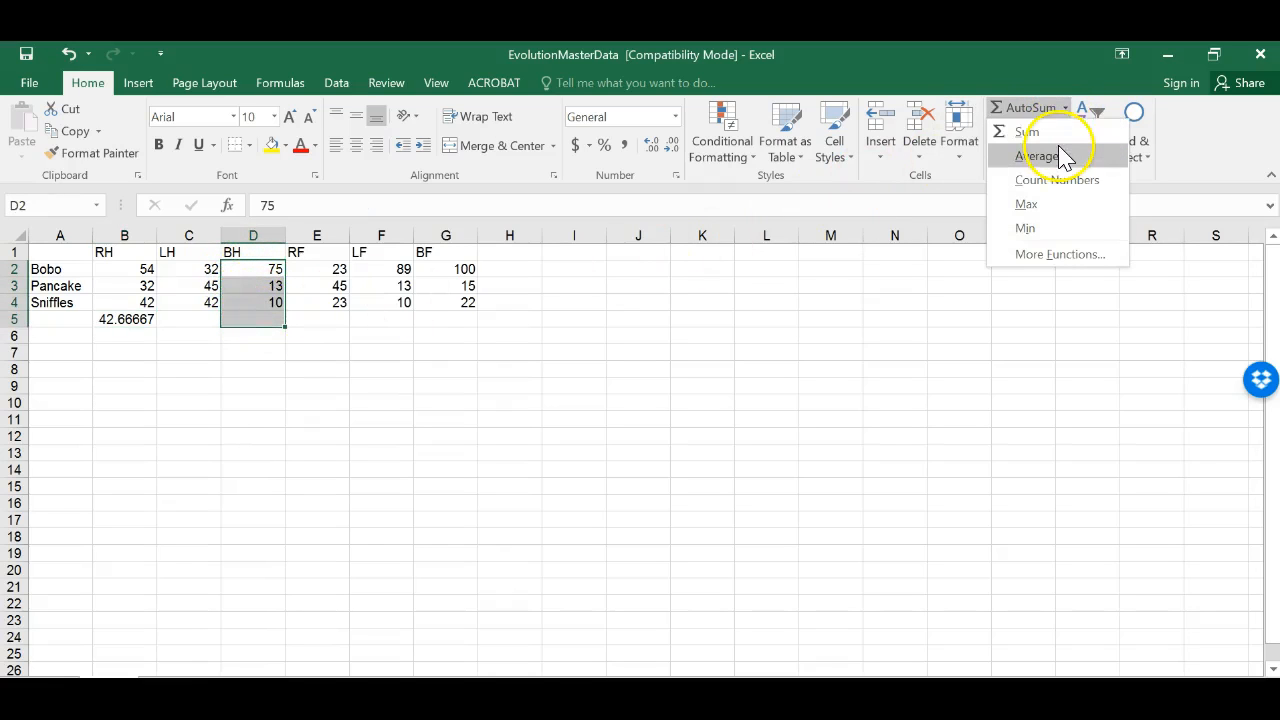
pyautogui.click(1062, 156)
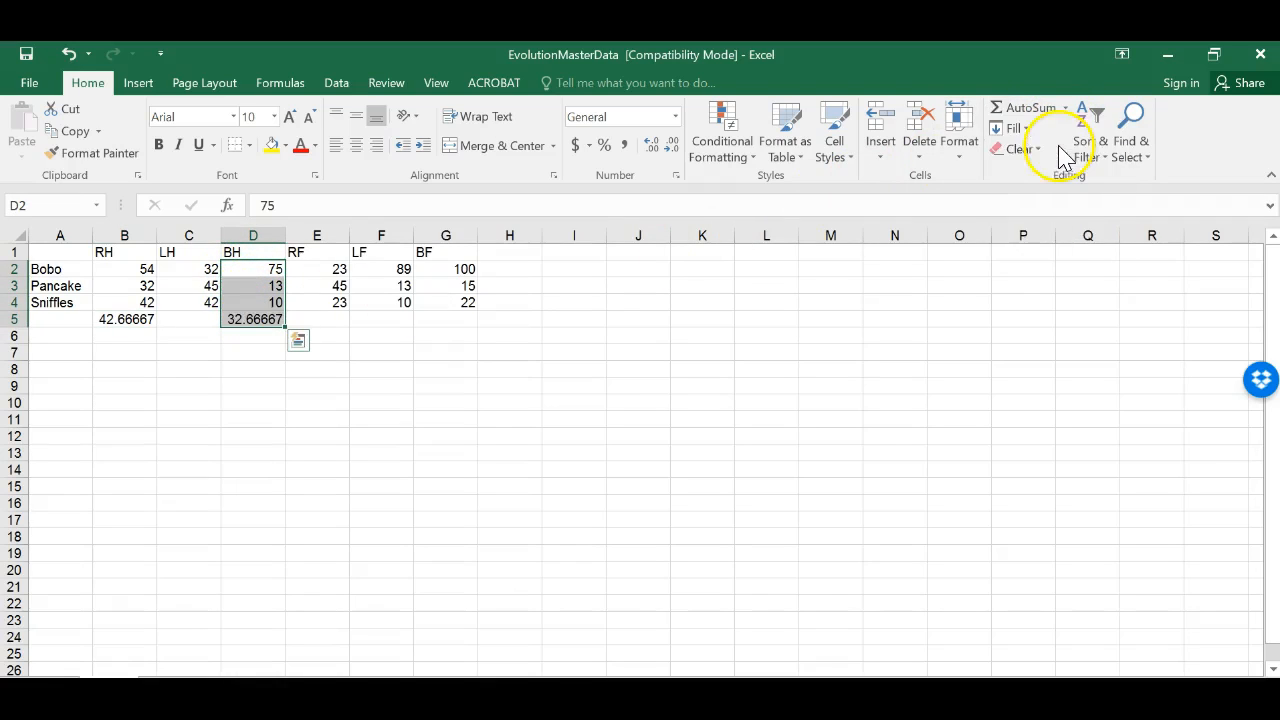
pyautogui.click(248, 318)
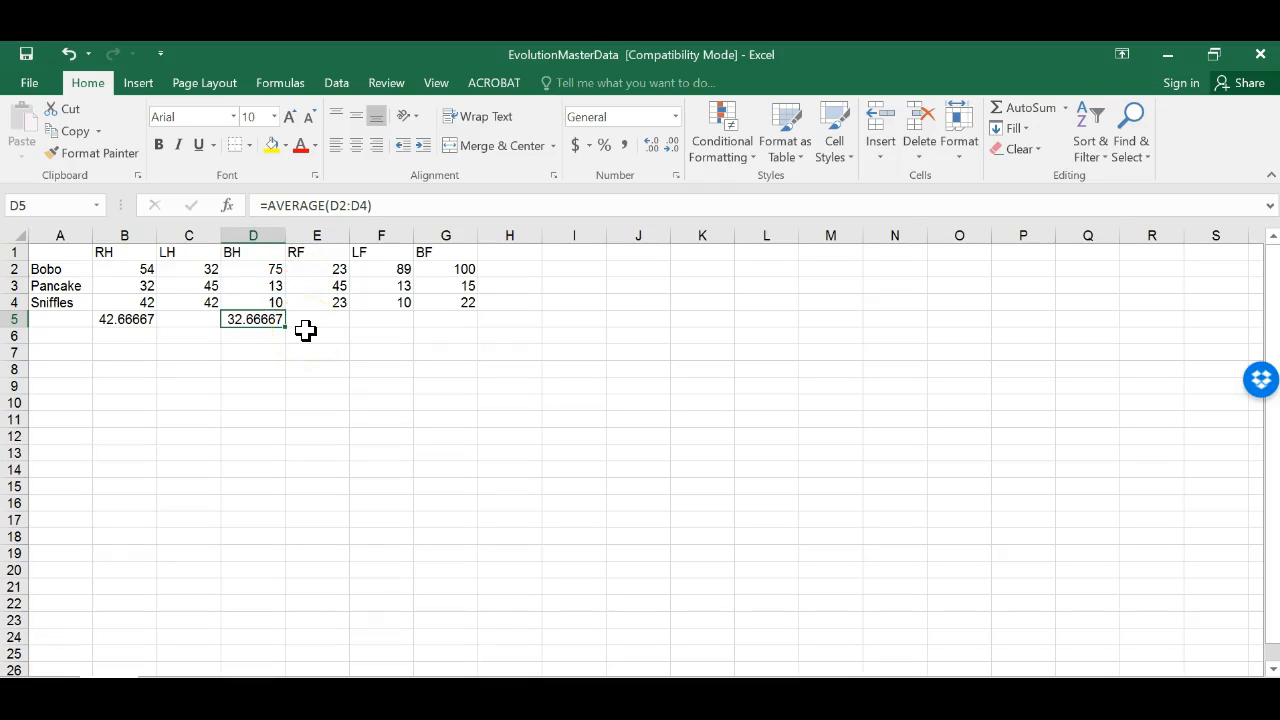
pyautogui.click(280, 268)
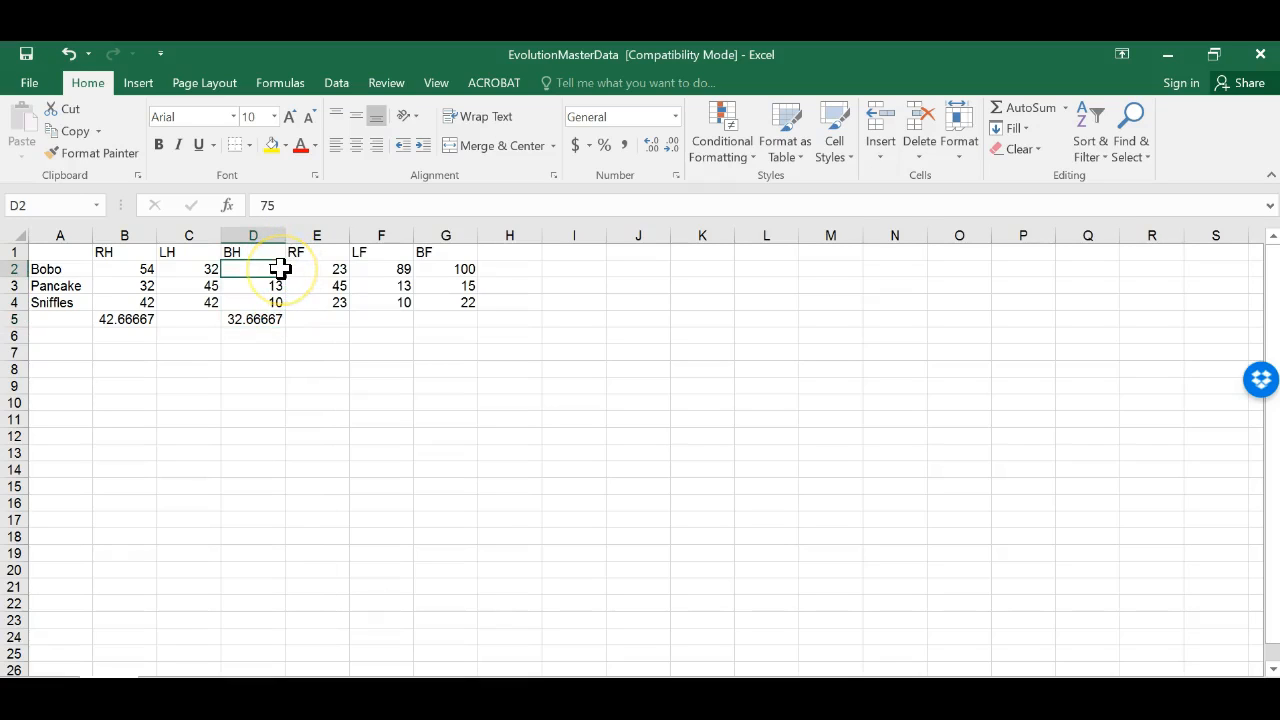
pyautogui.click(274, 288)
pyautogui.click(276, 303)
pyautogui.click(272, 319)
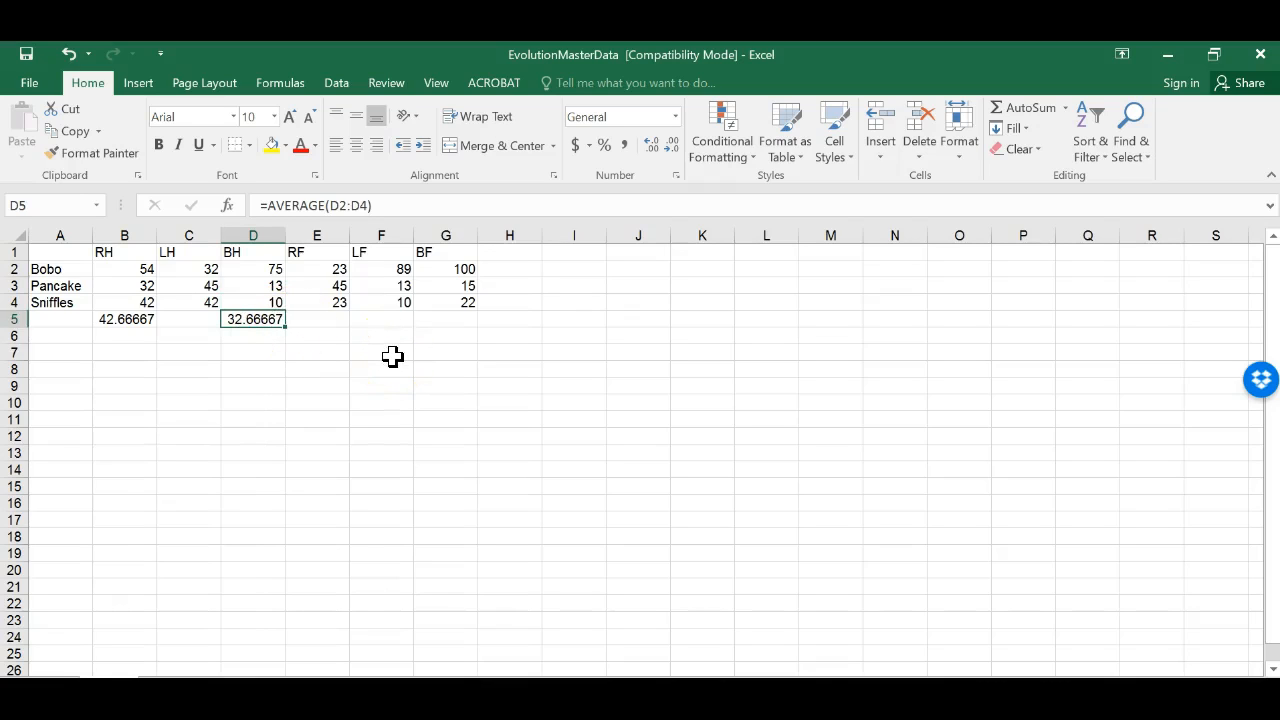
pyautogui.click(1066, 107)
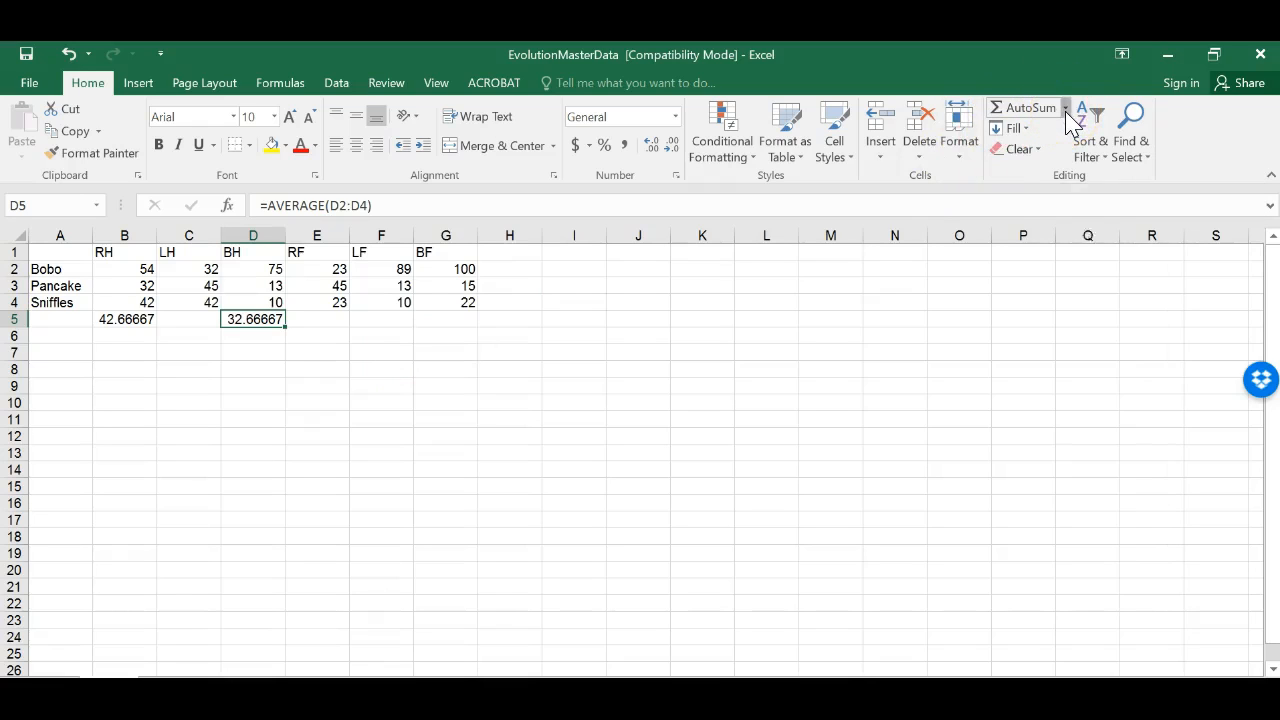
# Step: Calculate the average of Bobo's row of limb values in the cell at the end of row 2
pyautogui.click(580, 303)
pyautogui.moveTo(114, 268); pyautogui.dragTo(503, 272)
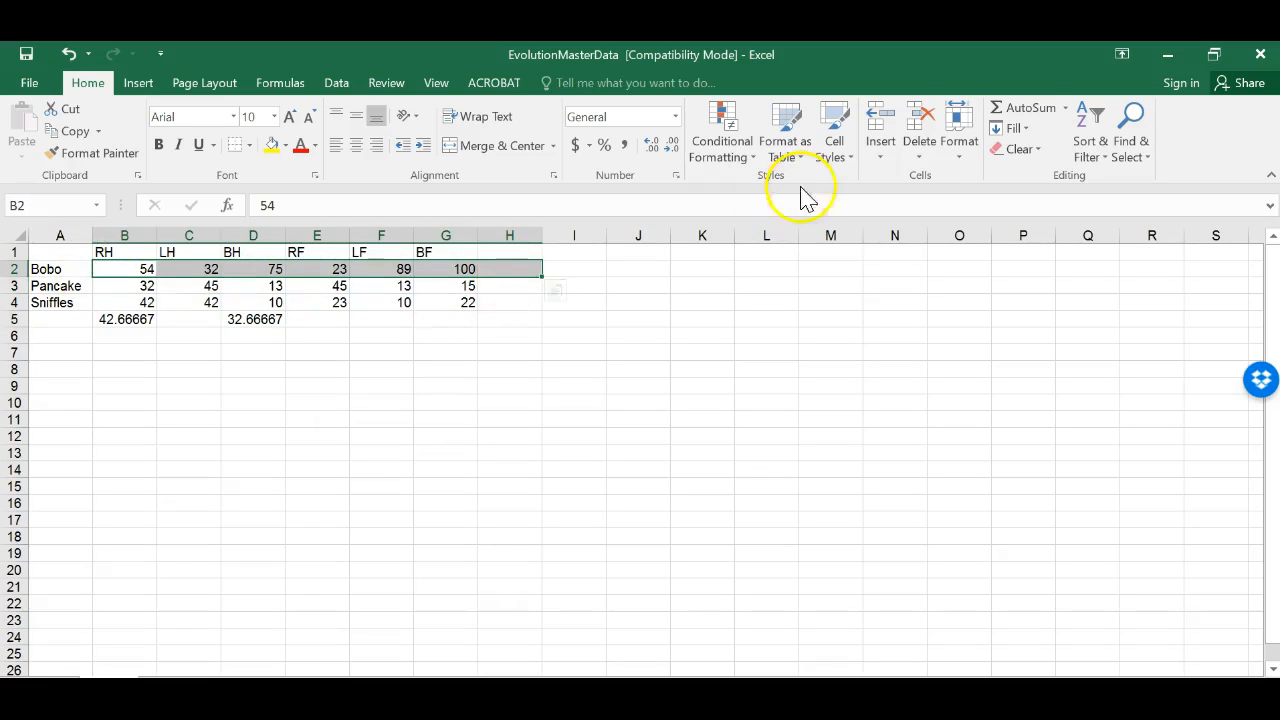
pyautogui.click(1066, 108)
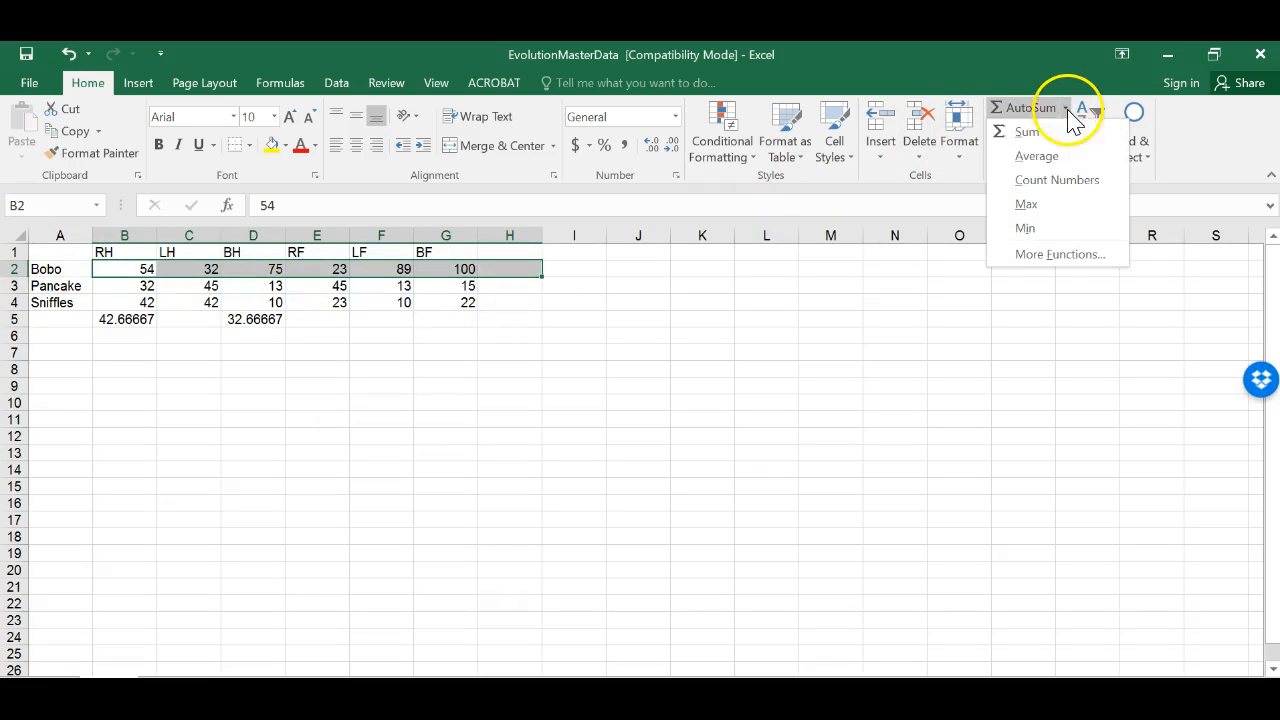
pyautogui.click(1040, 156)
# Step: Delete the three average results in H2, D5 and B5
pyautogui.click(517, 267)
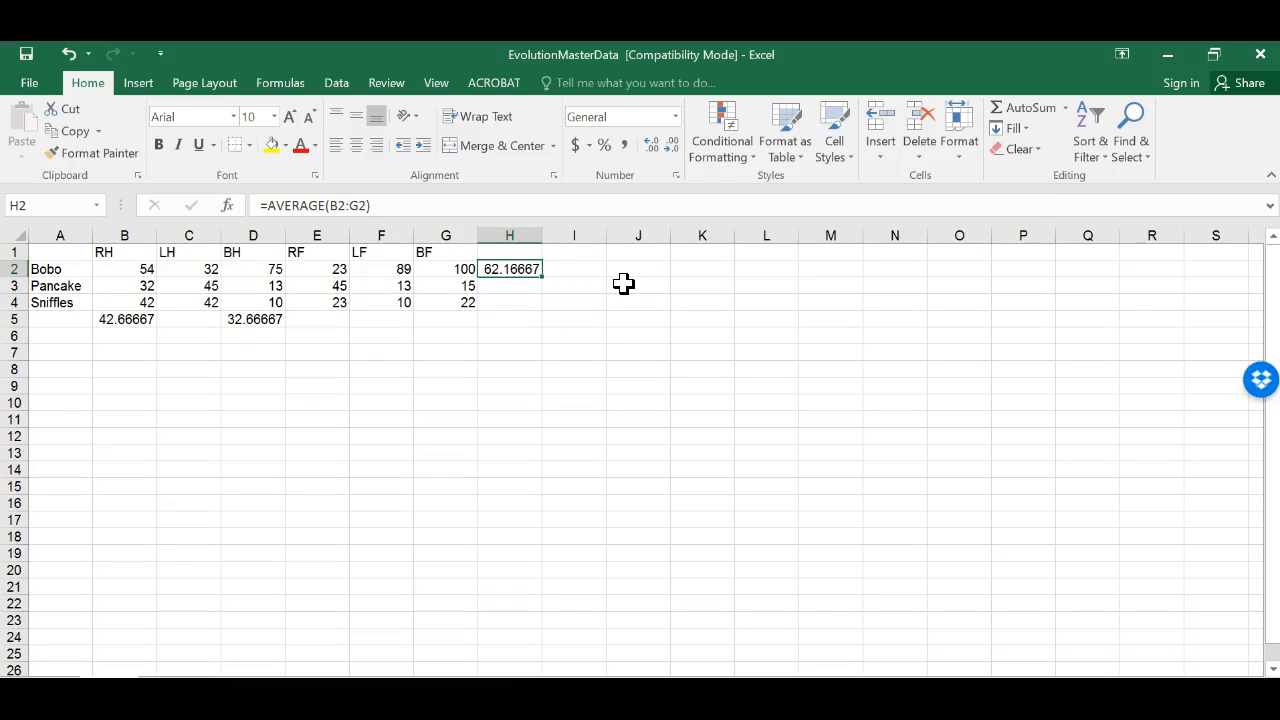
pyautogui.click(322, 270)
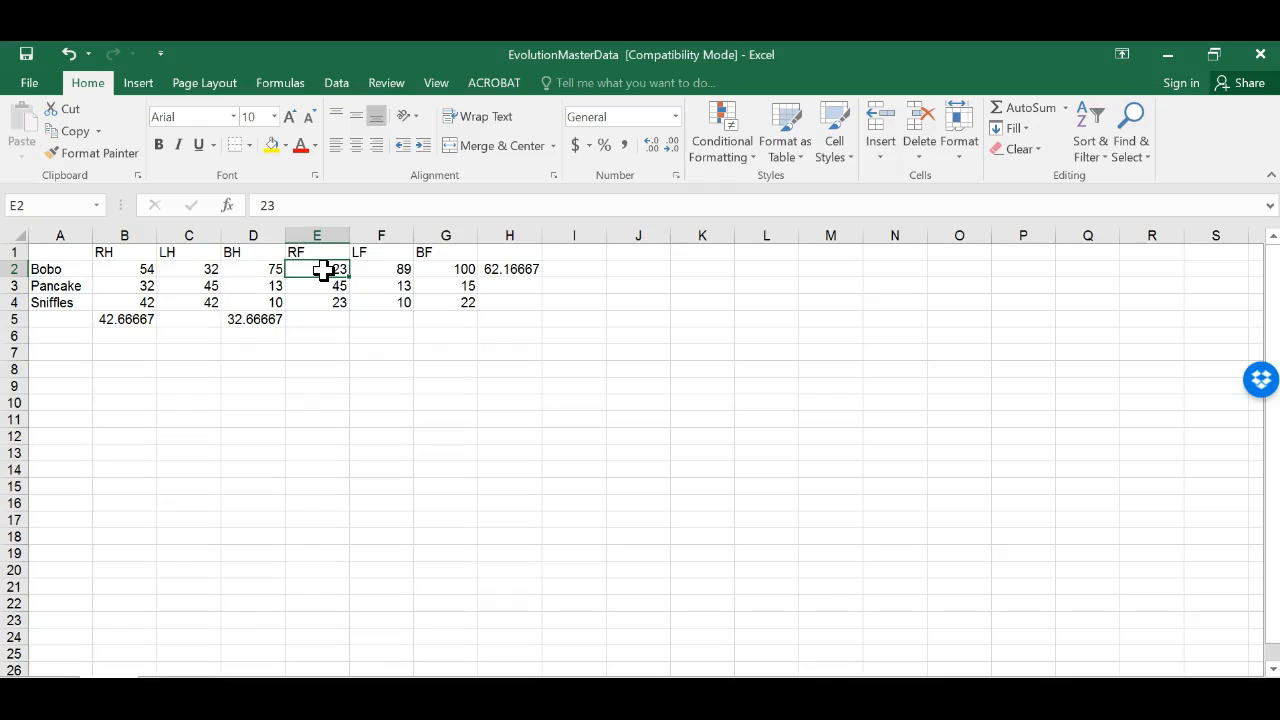
pyautogui.click(192, 271)
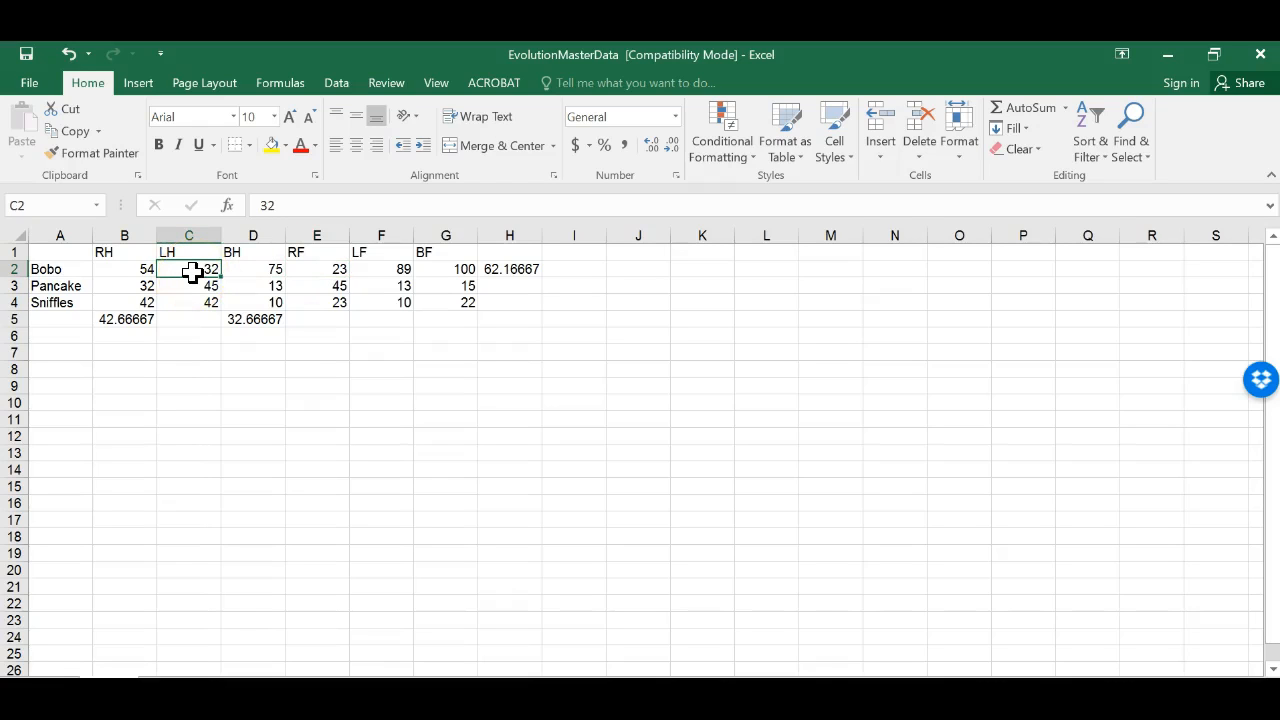
pyautogui.click(500, 270)
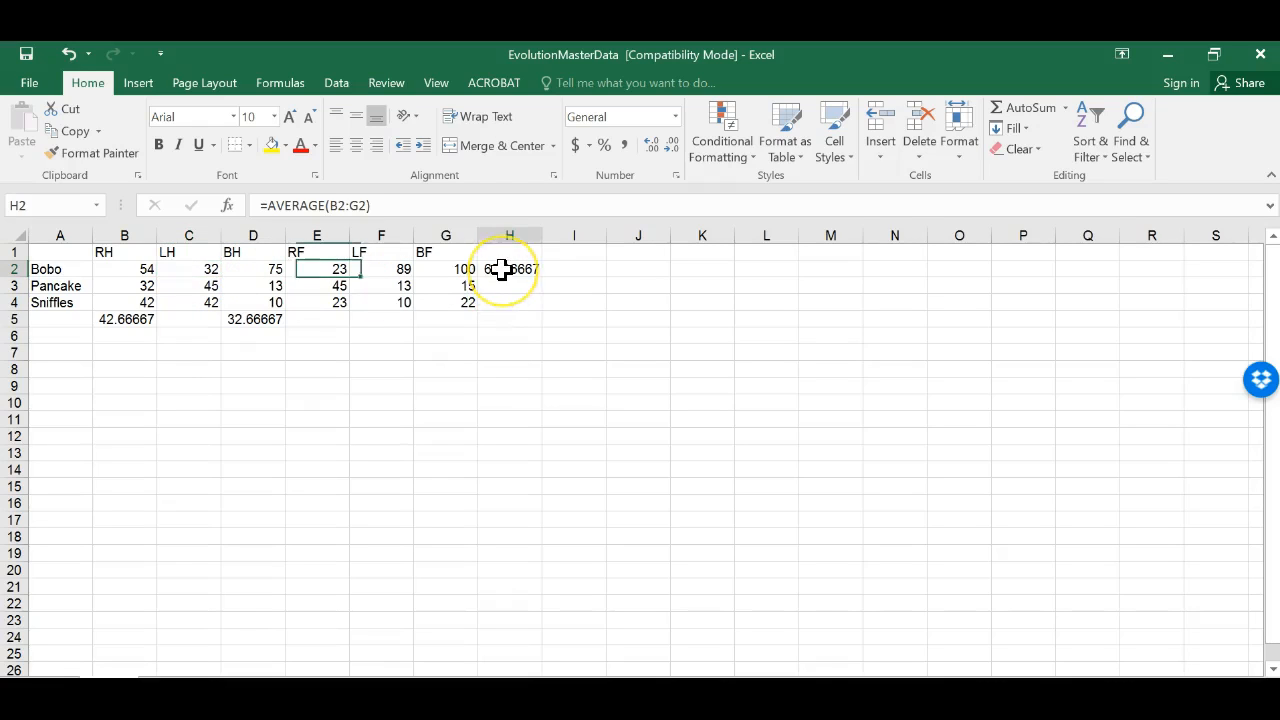
pyautogui.press('BackSpace')
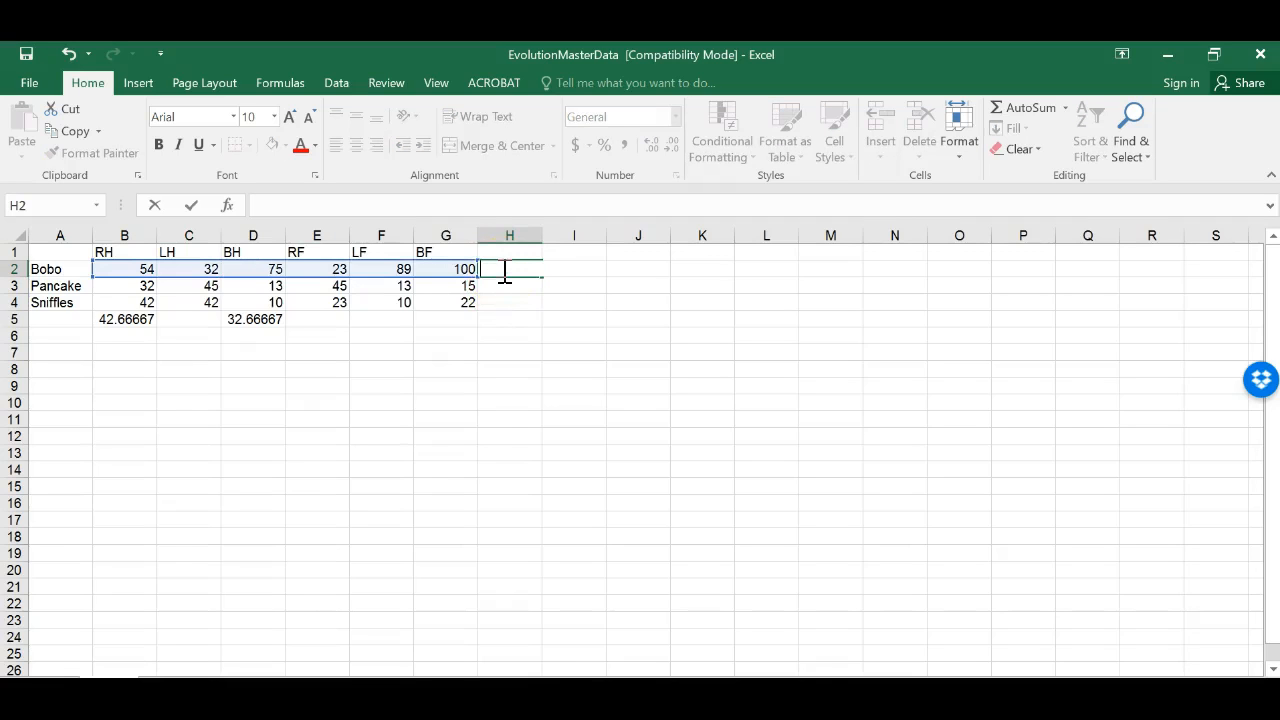
pyautogui.click(254, 318)
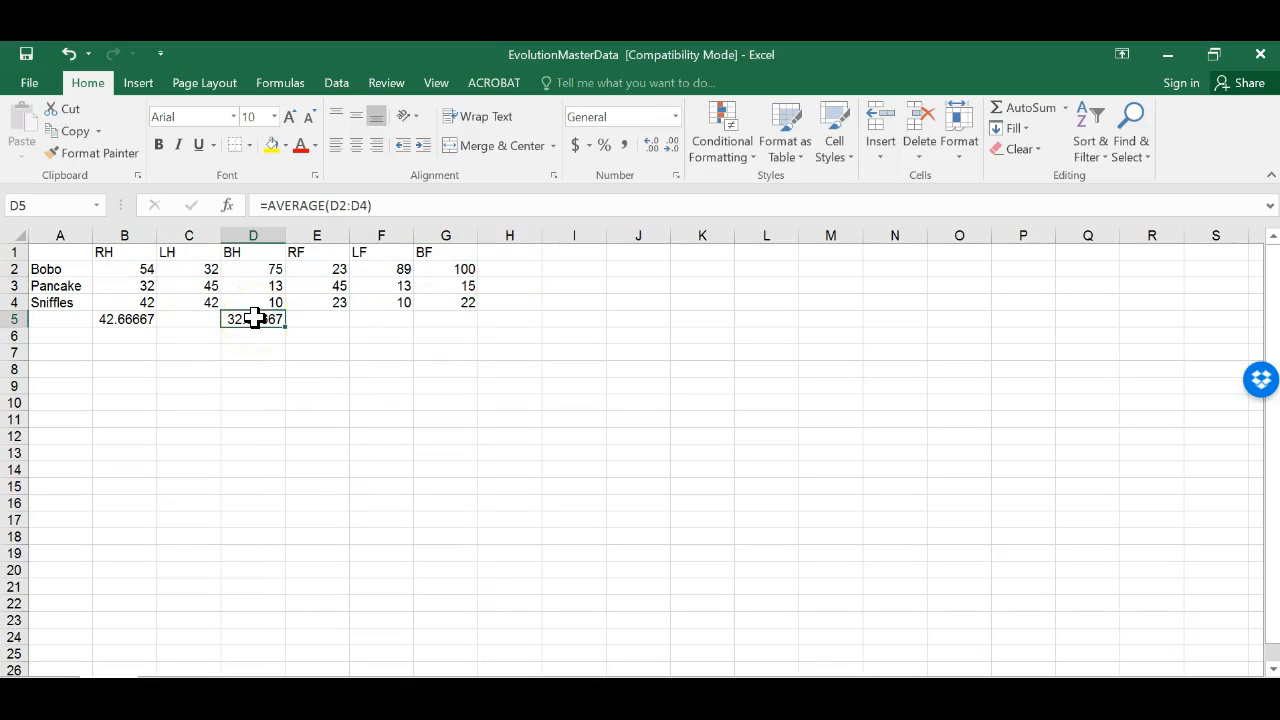
pyautogui.press('BackSpace')
pyautogui.click(132, 318)
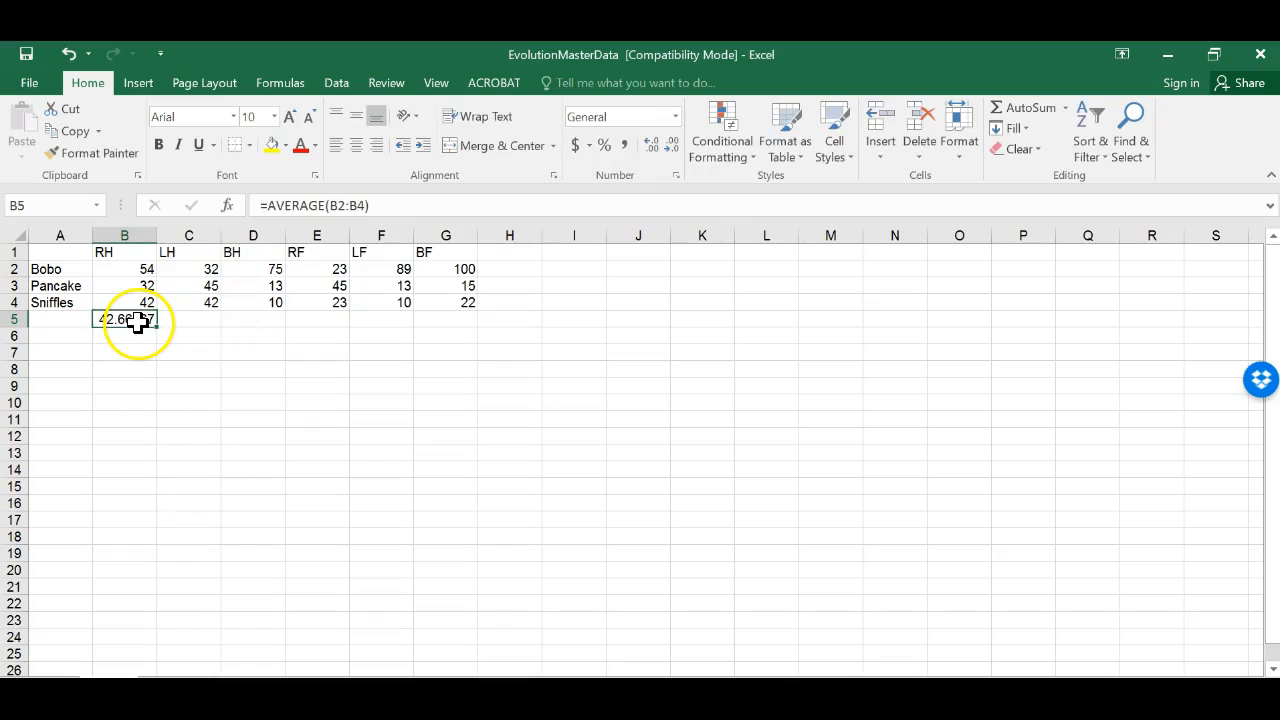
pyautogui.press('BackSpace')
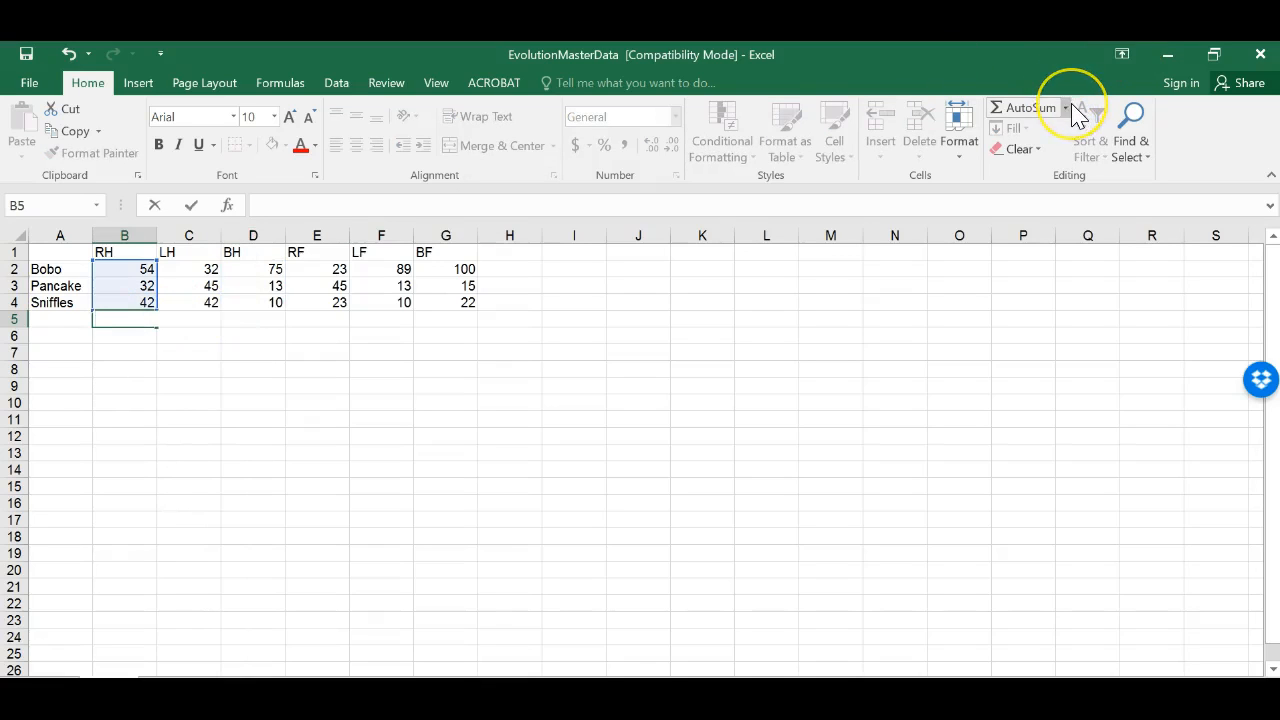
pyautogui.click(1066, 108)
pyautogui.click(1062, 254)
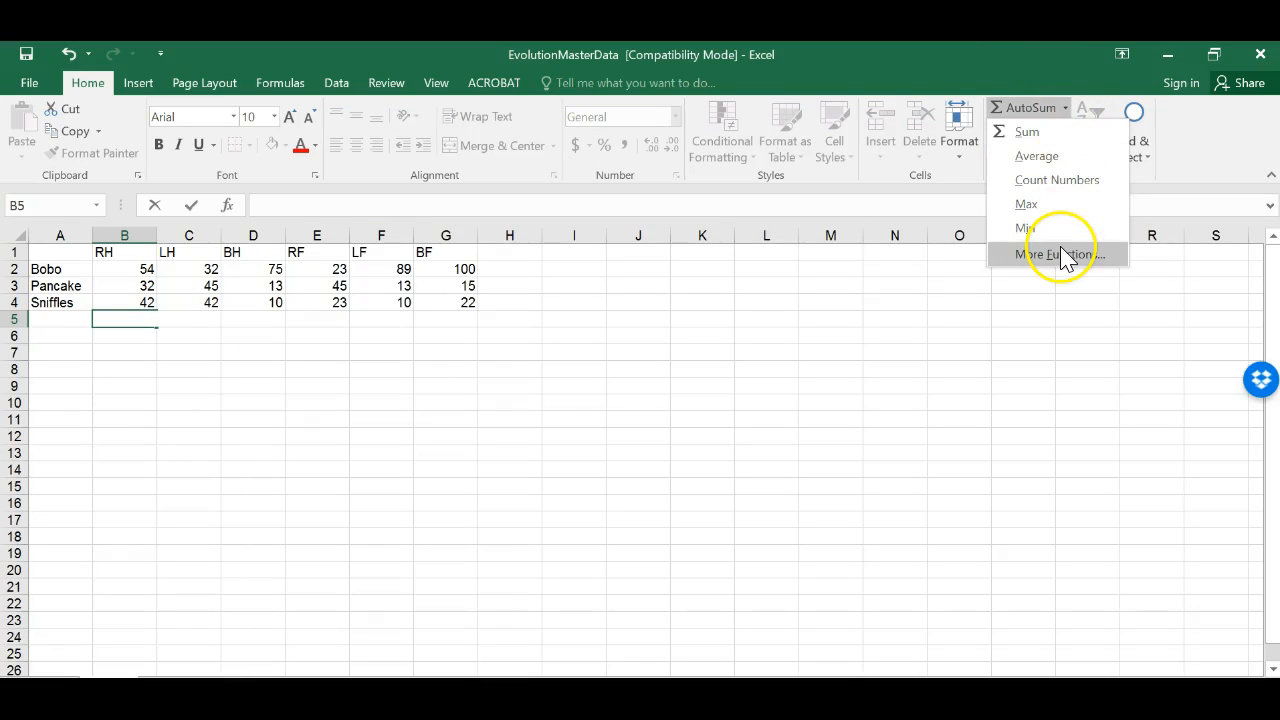
pyautogui.click(510, 278)
pyautogui.click(510, 271)
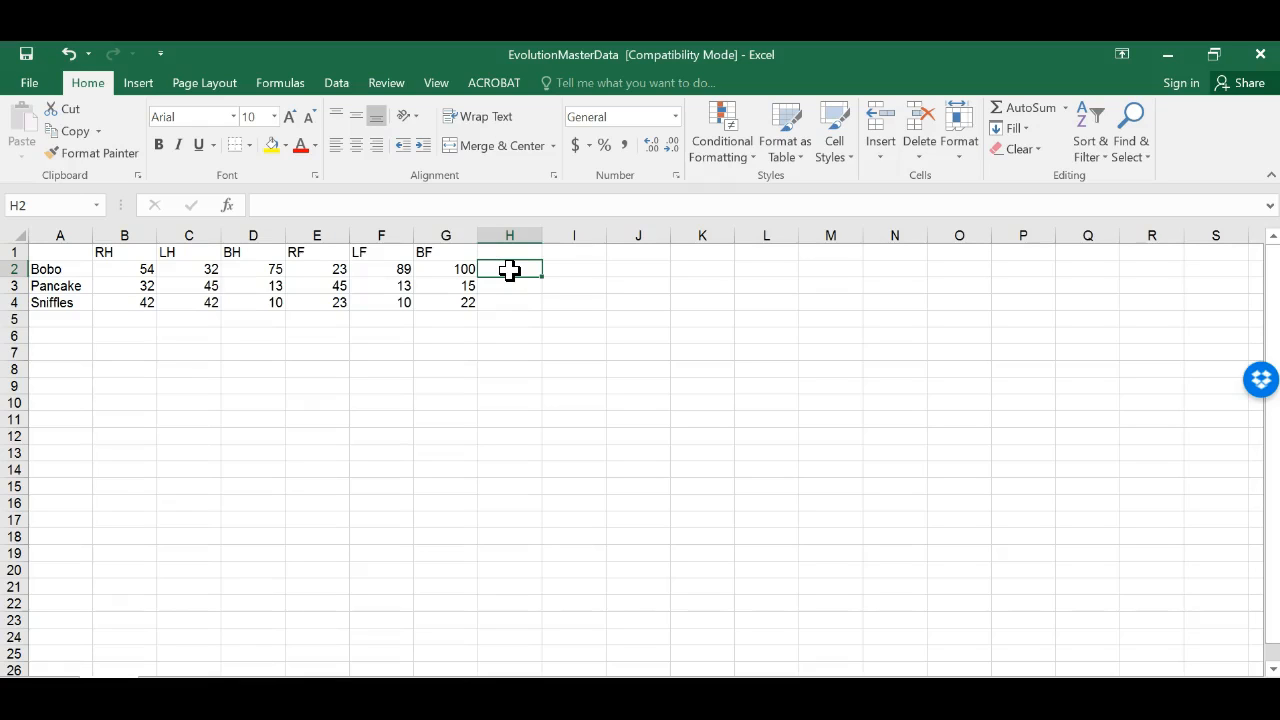
# Step: Insert a 2-D pie chart of Bobo's RH, LH and BH values, including their headers
pyautogui.moveTo(110, 271); pyautogui.dragTo(449, 261)
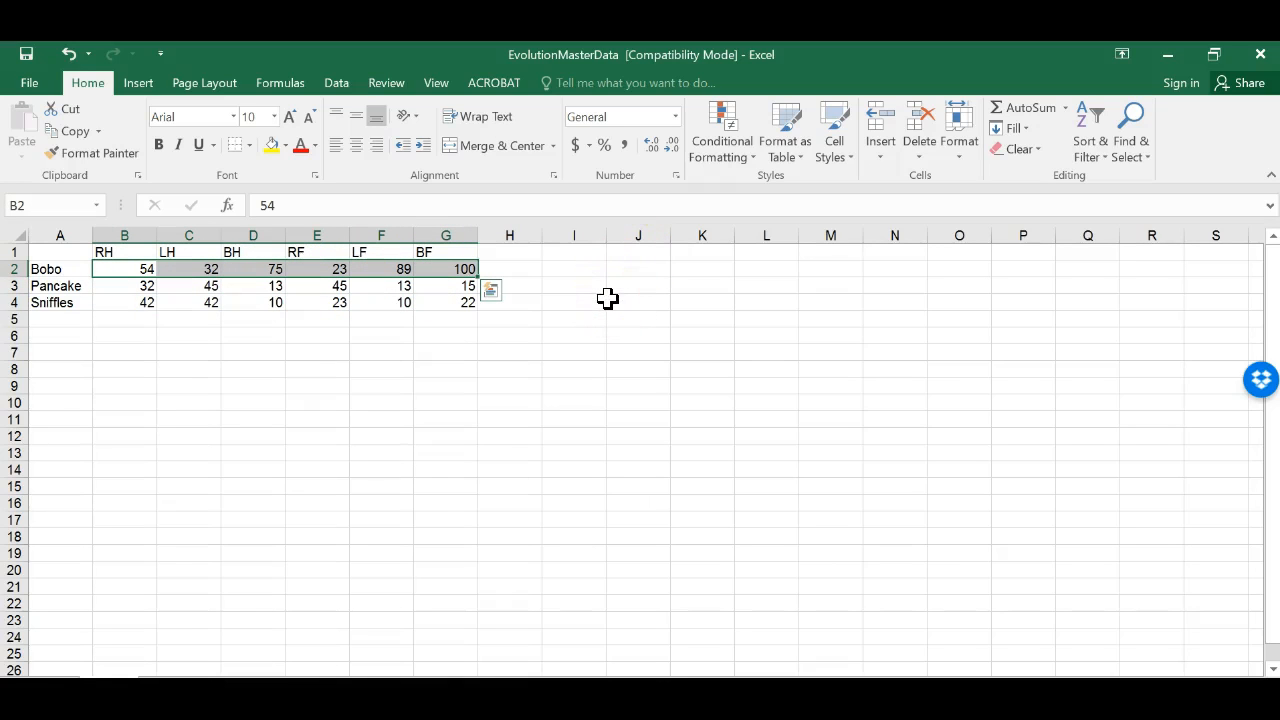
pyautogui.click(139, 83)
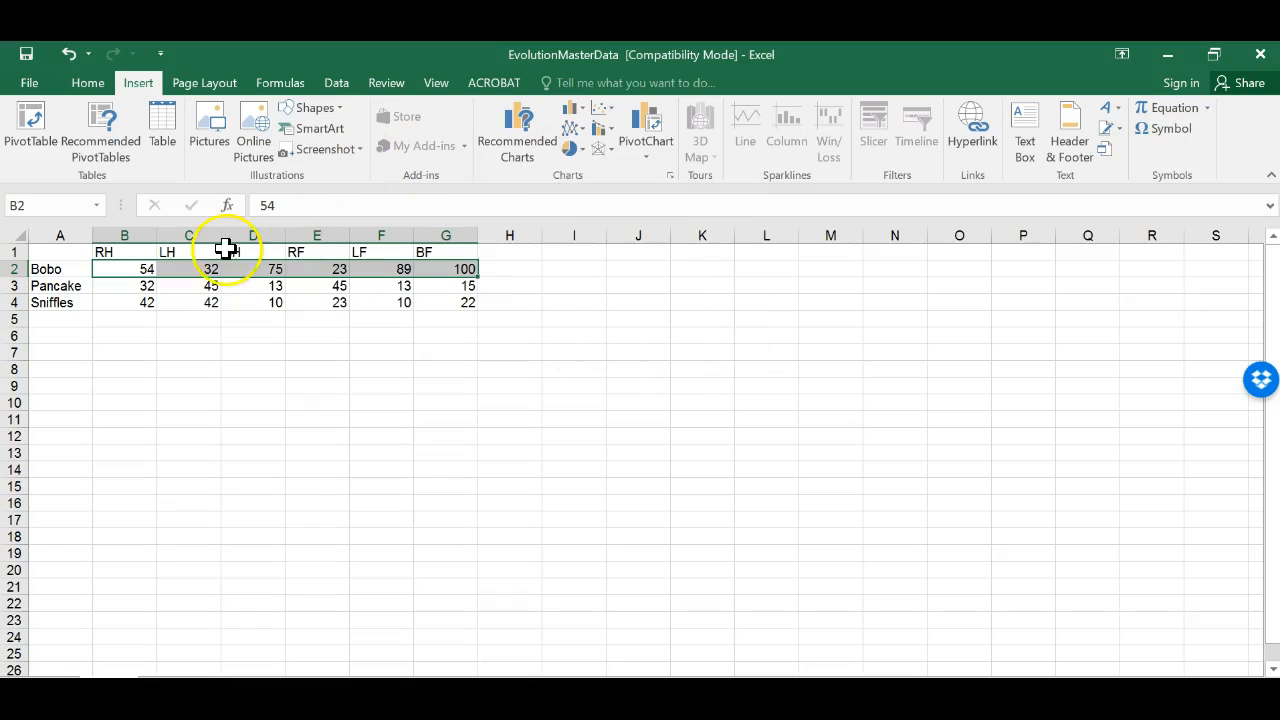
pyautogui.click(200, 303)
pyautogui.click(117, 267)
pyautogui.moveTo(117, 267); pyautogui.dragTo(480, 297)
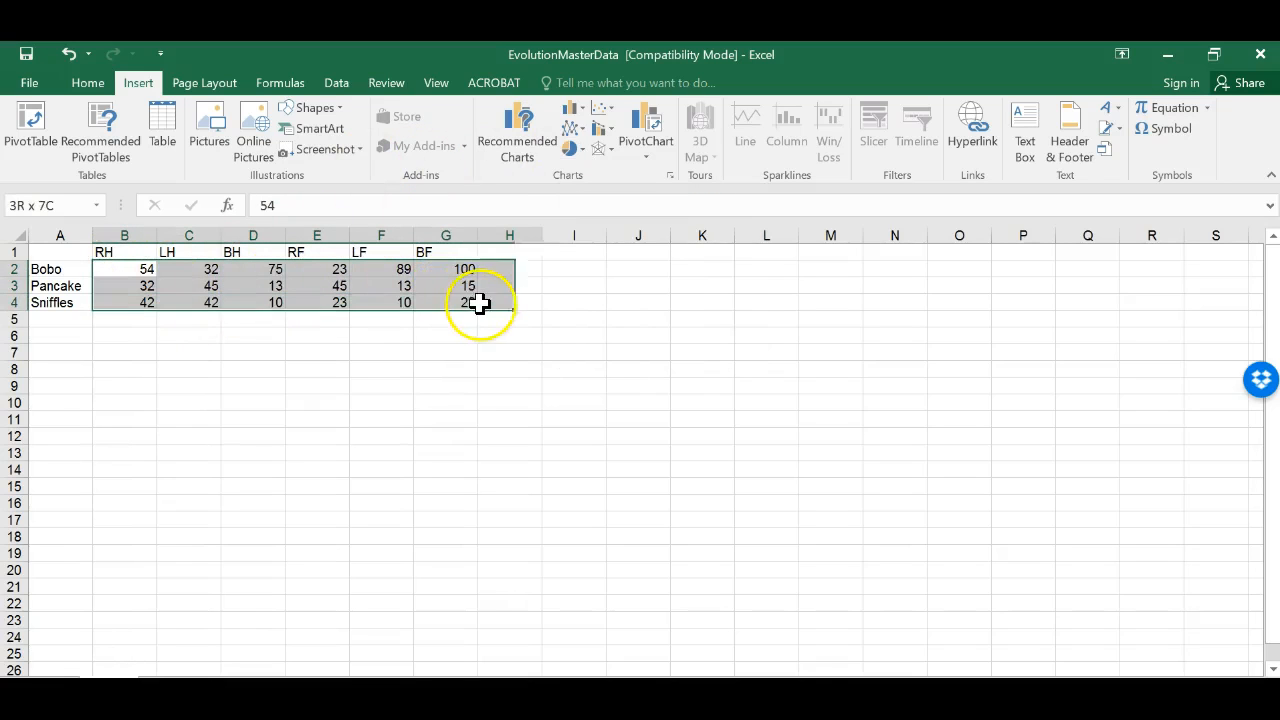
pyautogui.click(342, 297)
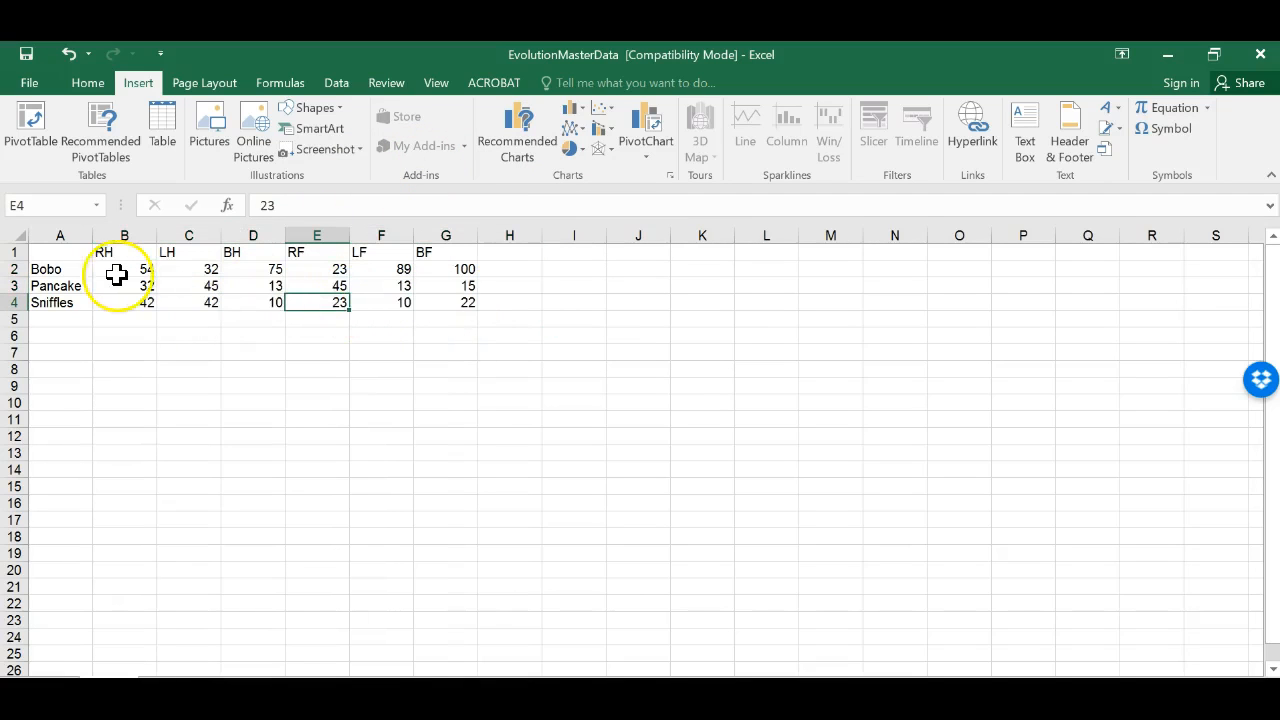
pyautogui.moveTo(103, 266); pyautogui.dragTo(252, 252)
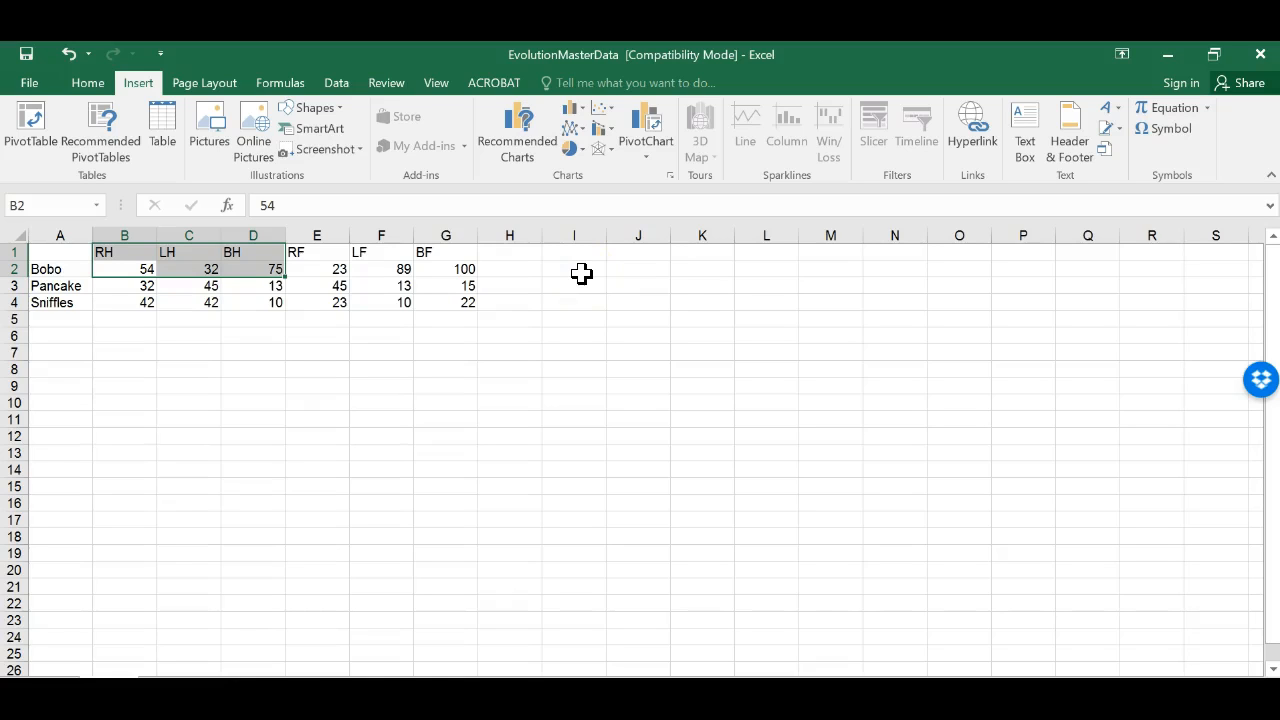
pyautogui.click(577, 150)
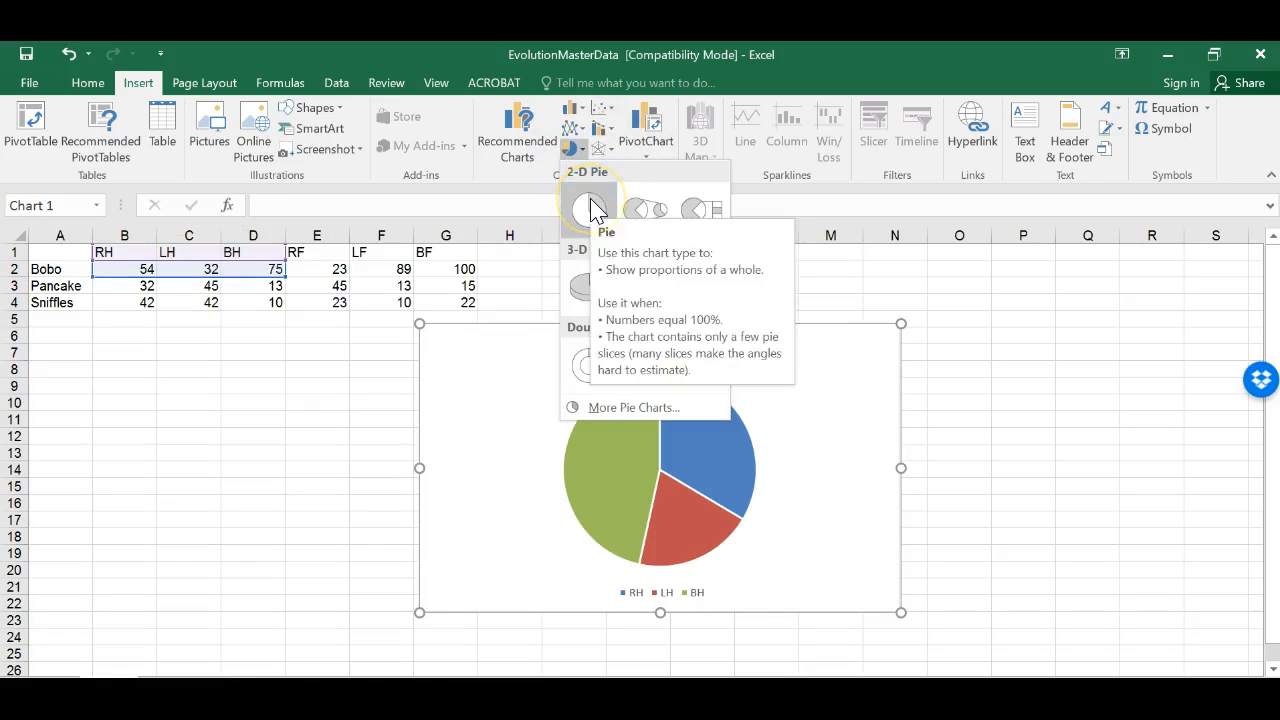
pyautogui.click(591, 205)
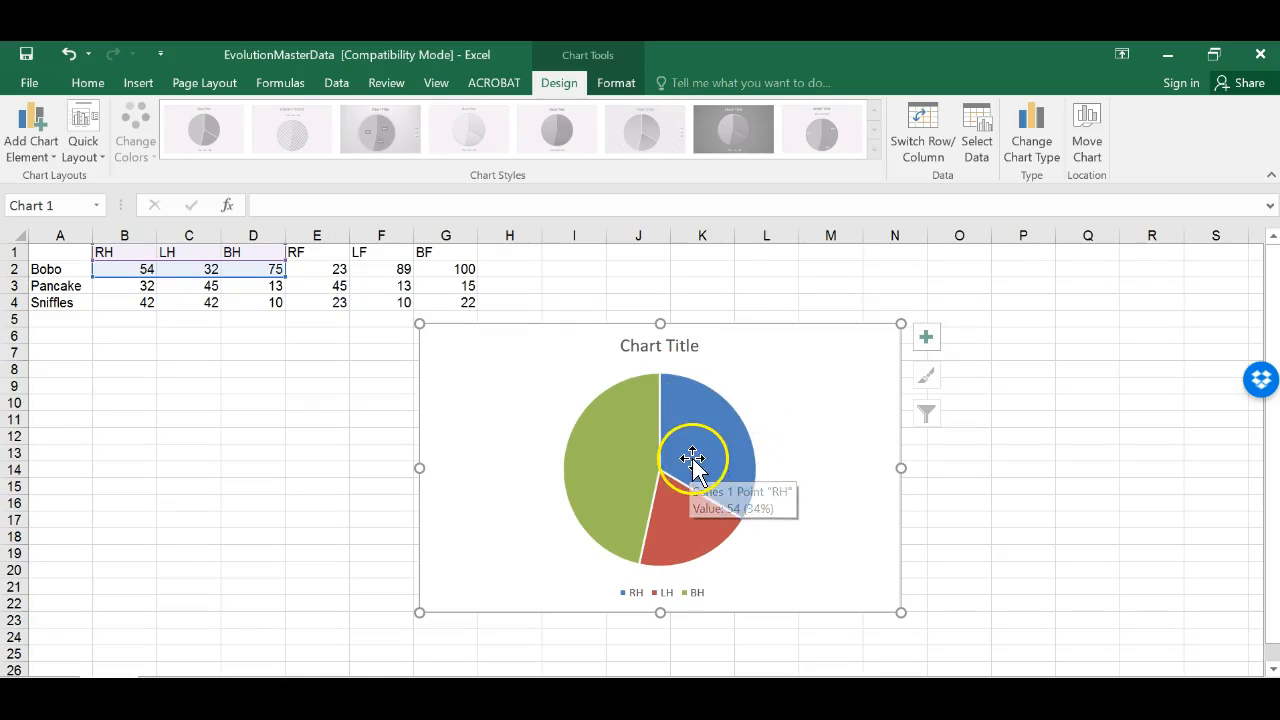
pyautogui.click(688, 343)
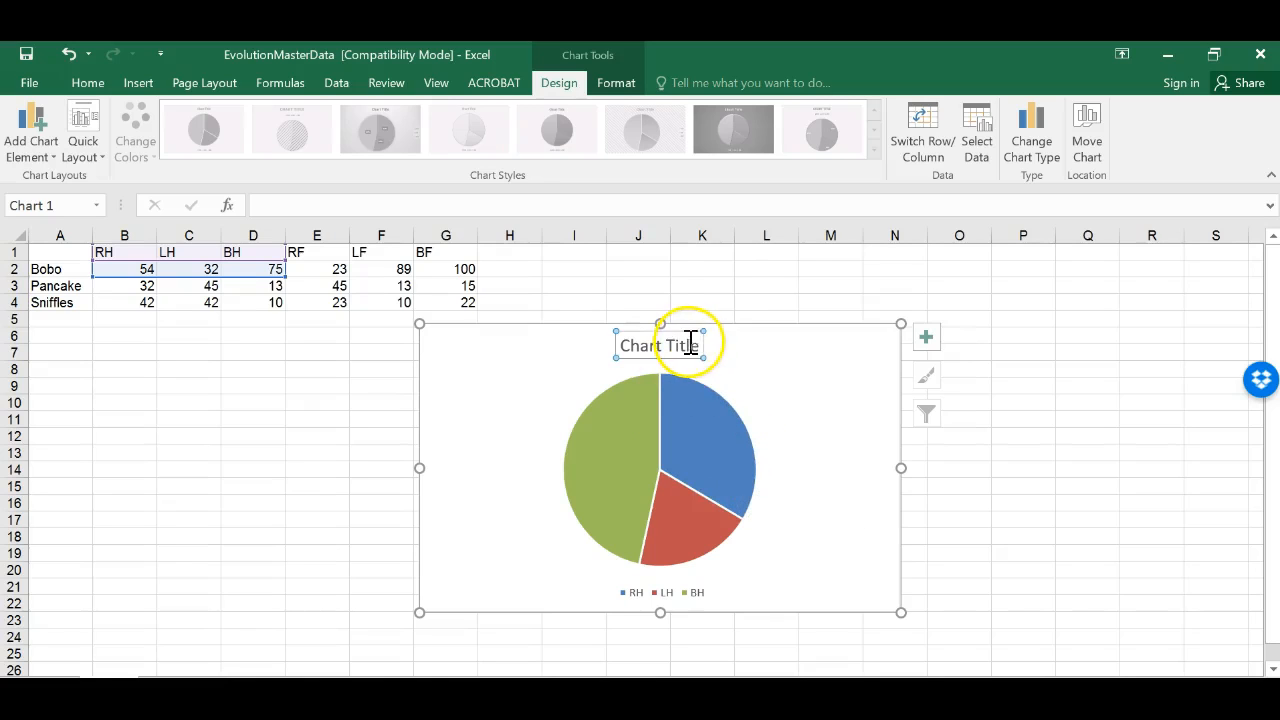
pyautogui.press('Delete')
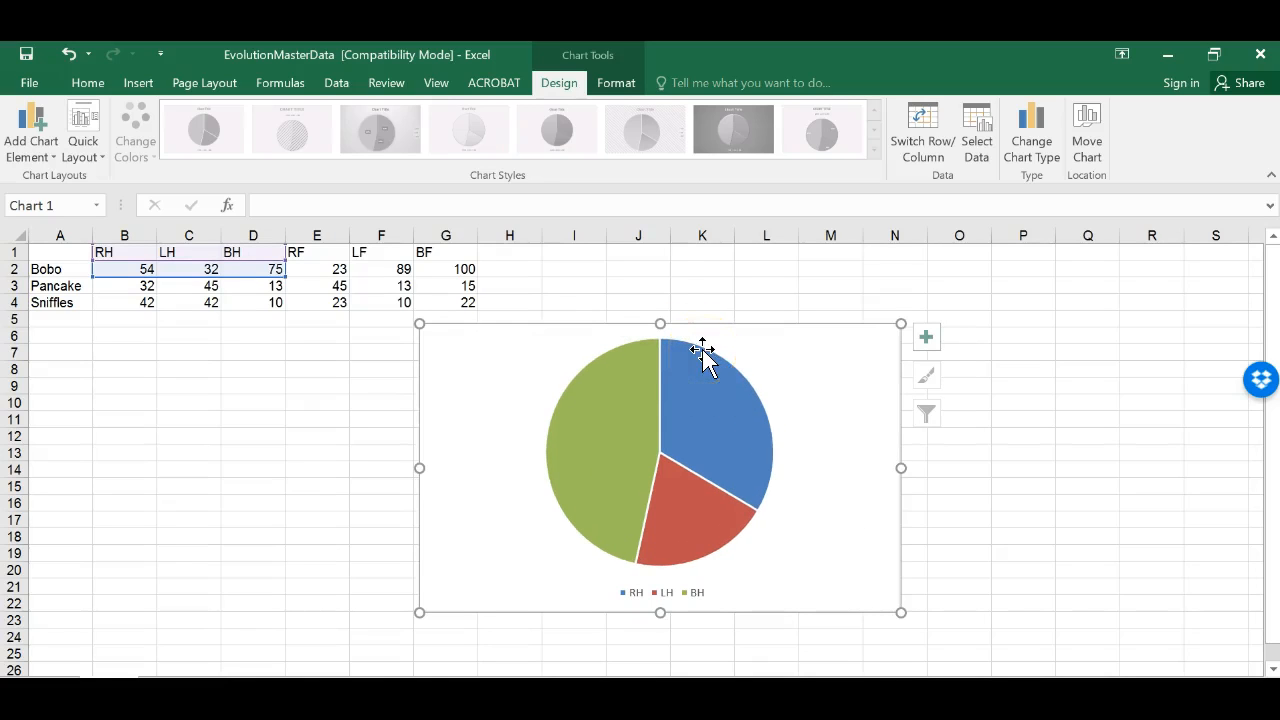
pyautogui.click(926, 340)
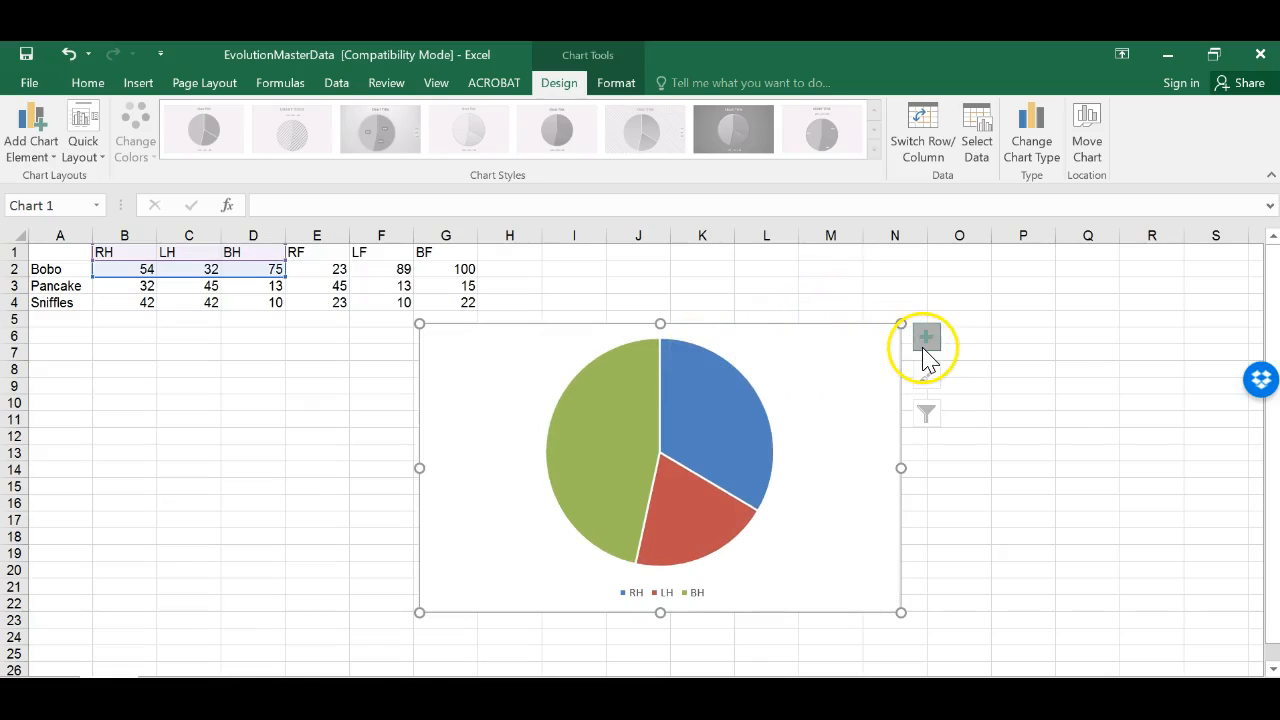
pyautogui.click(975, 360)
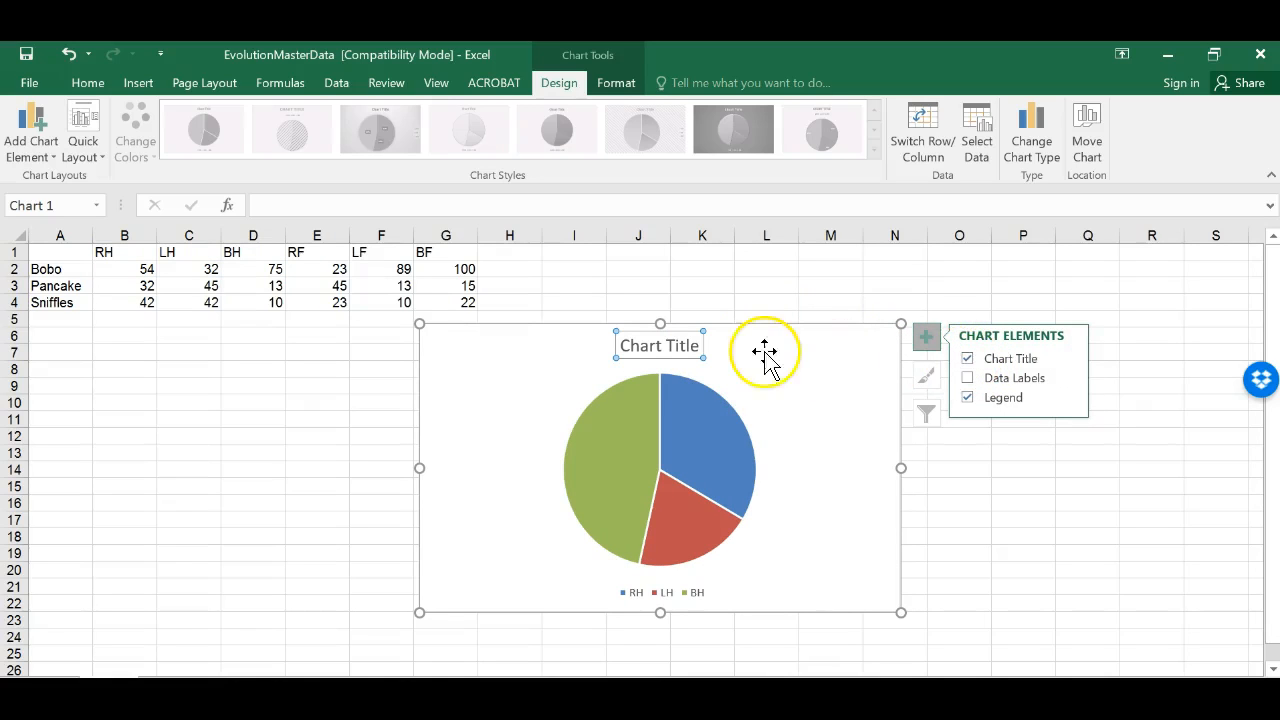
# Step: Rename the pie chart's title to "Bobo's Hand and Foot Use All Activities"
pyautogui.click(697, 348)
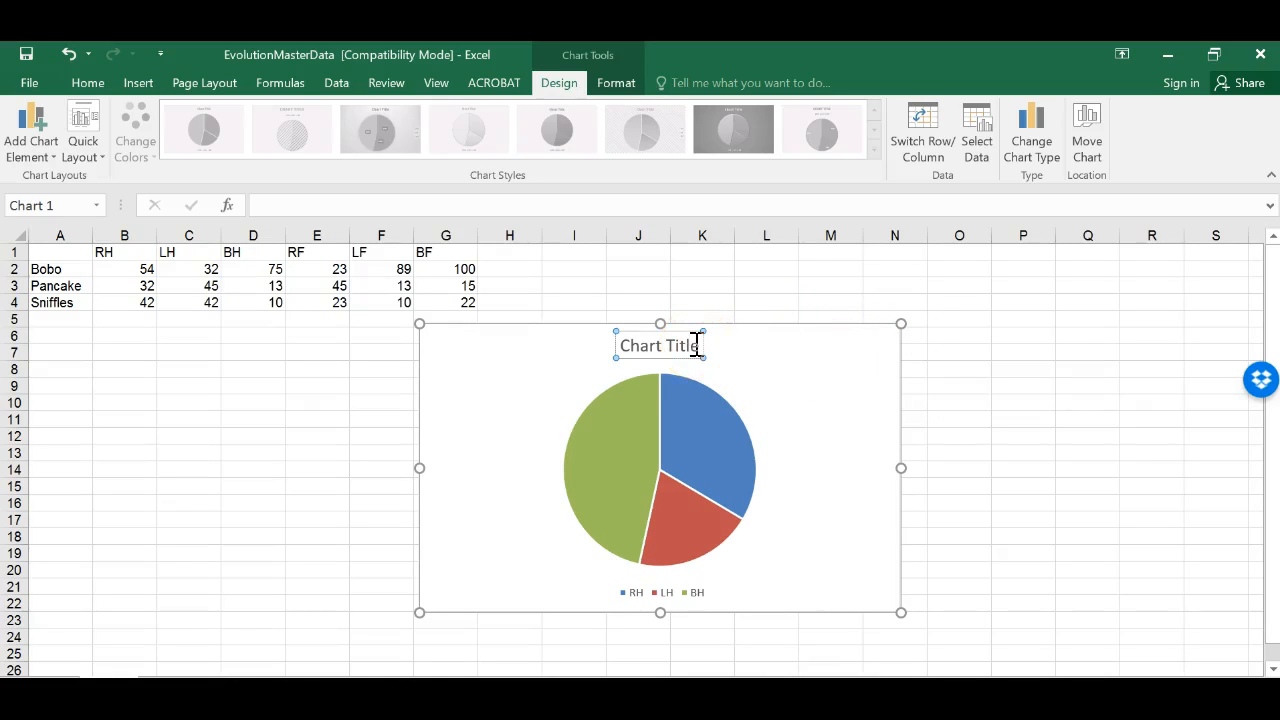
pyautogui.click(697, 348)
pyautogui.press('BackSpace')
pyautogui.press('BackSpace')
pyautogui.press('BackSpace')
pyautogui.press('BackSpace')
pyautogui.press('BackSpace')
pyautogui.press('BackSpace')
pyautogui.press('BackSpace')
pyautogui.press('BackSpace')
pyautogui.press('BackSpace')
pyautogui.press('BackSpace')
pyautogui.press('BackSpace')
pyautogui.write('Bobo')
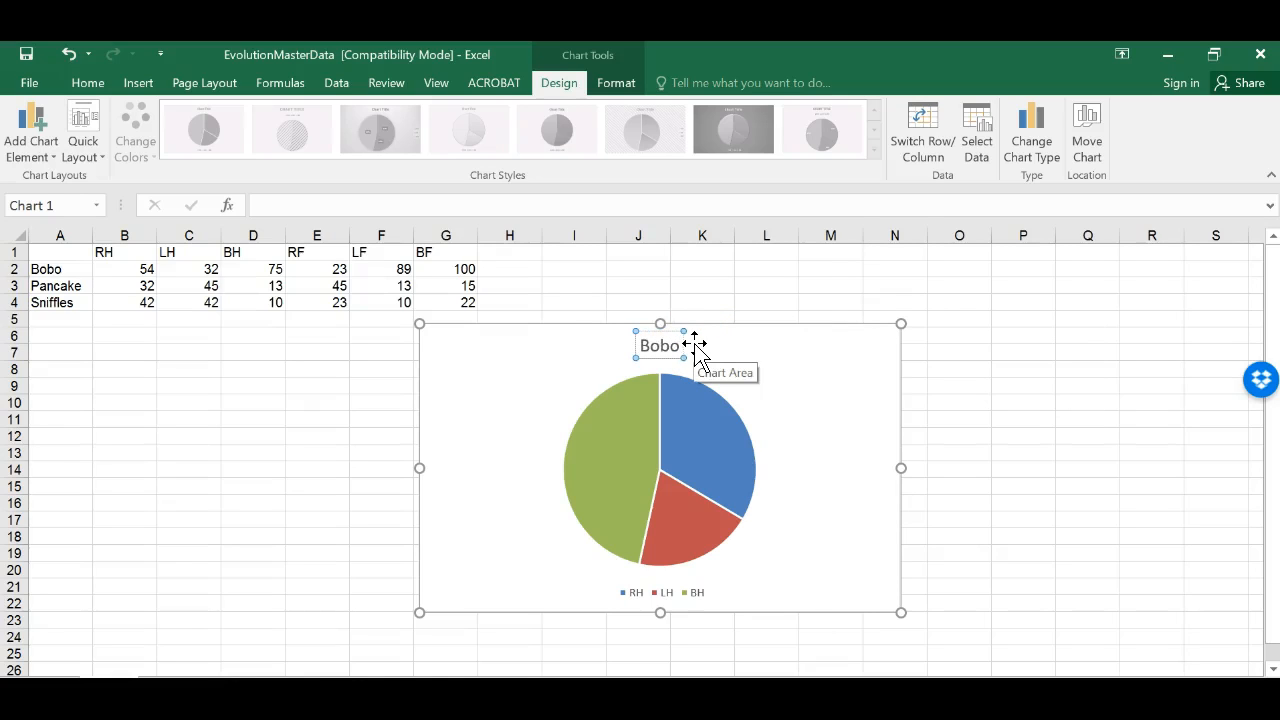
pyautogui.write("'s Ha")
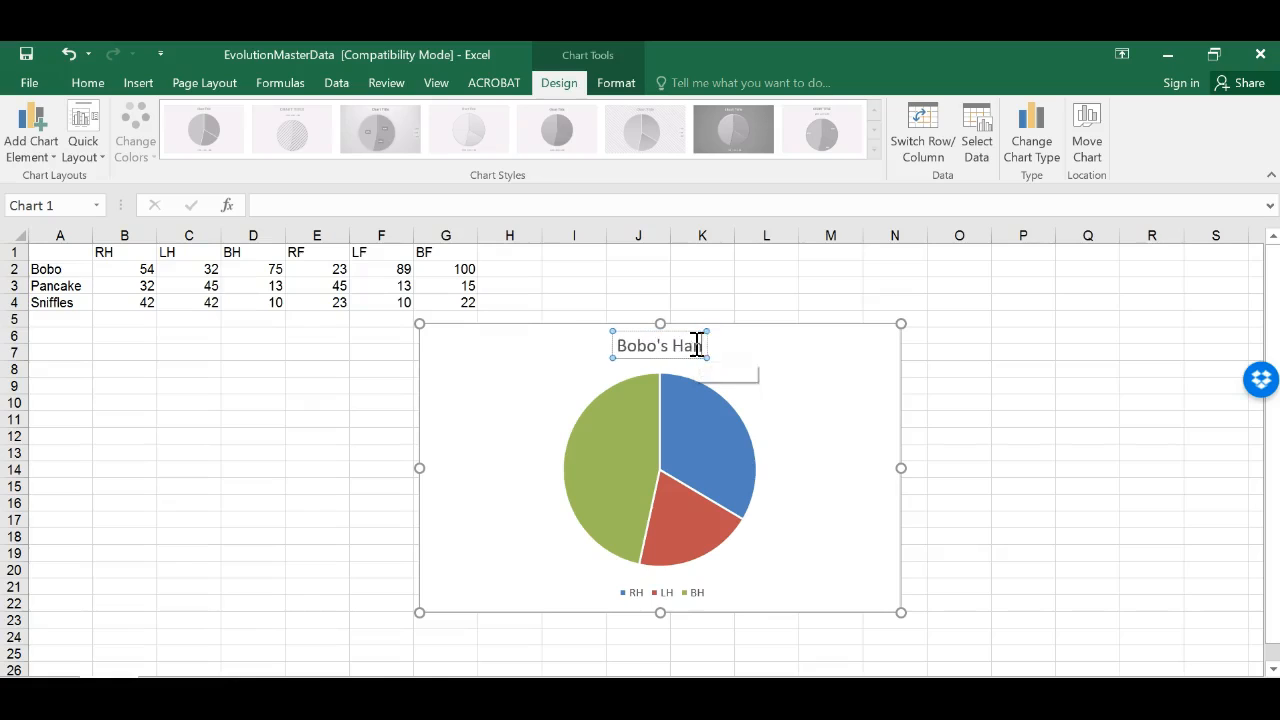
pyautogui.write('nd and Feet Hand and Feet Ha')
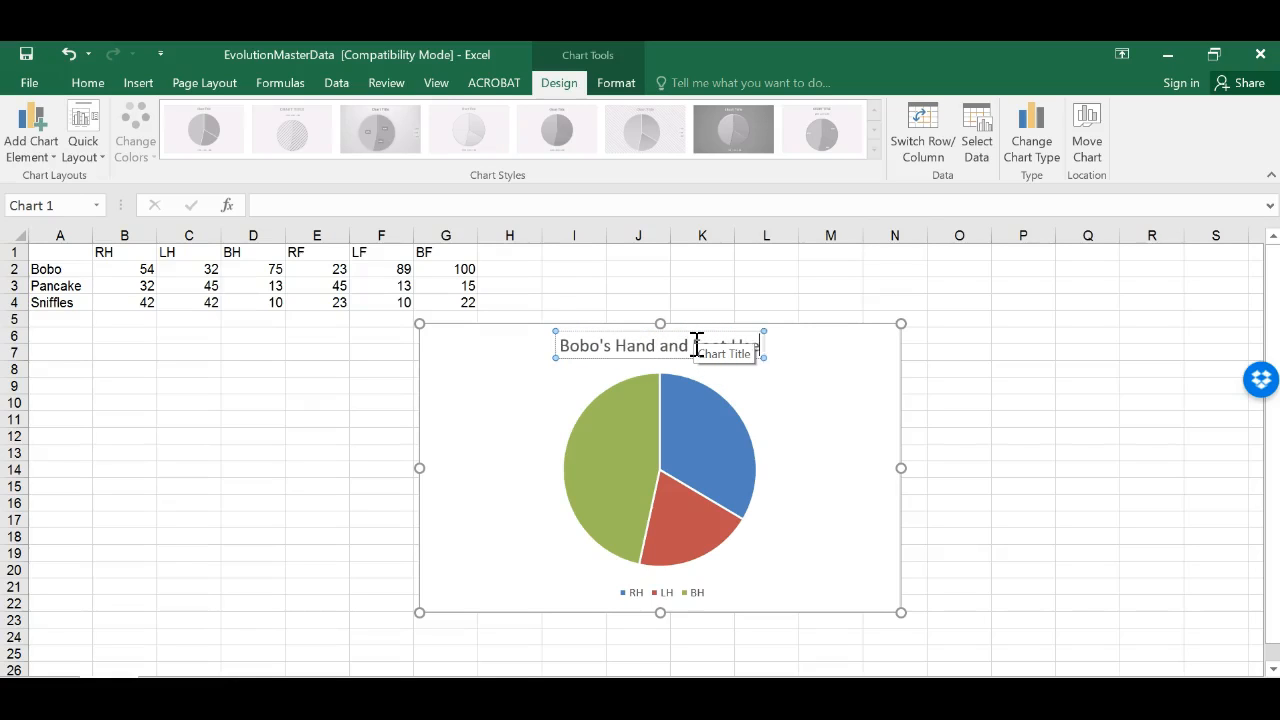
pyautogui.write(' All Activiteis')
pyautogui.press('BackSpace')
pyautogui.press('BackSpace')
pyautogui.press('BackSpace')
pyautogui.write('ies')
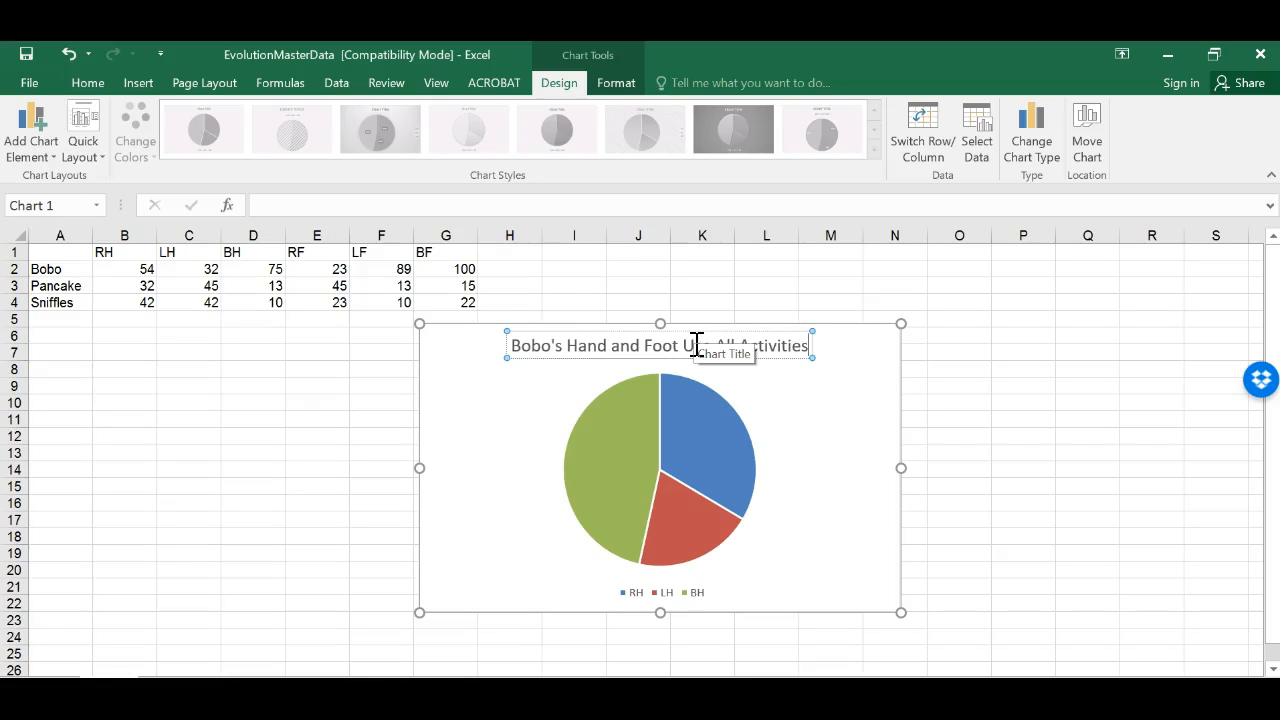
pyautogui.click(849, 437)
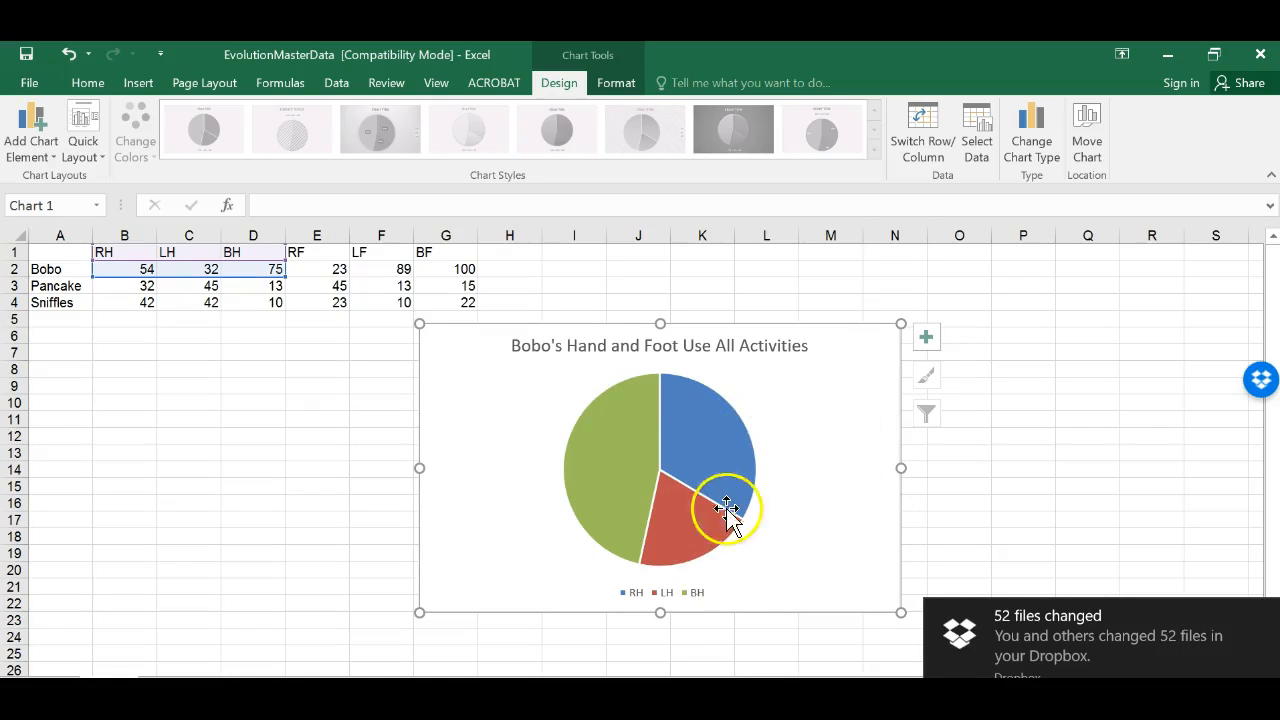
# Step: Select the table range A1:D4 and cut Bobo's pie chart off the sheet
pyautogui.click(1267, 616)
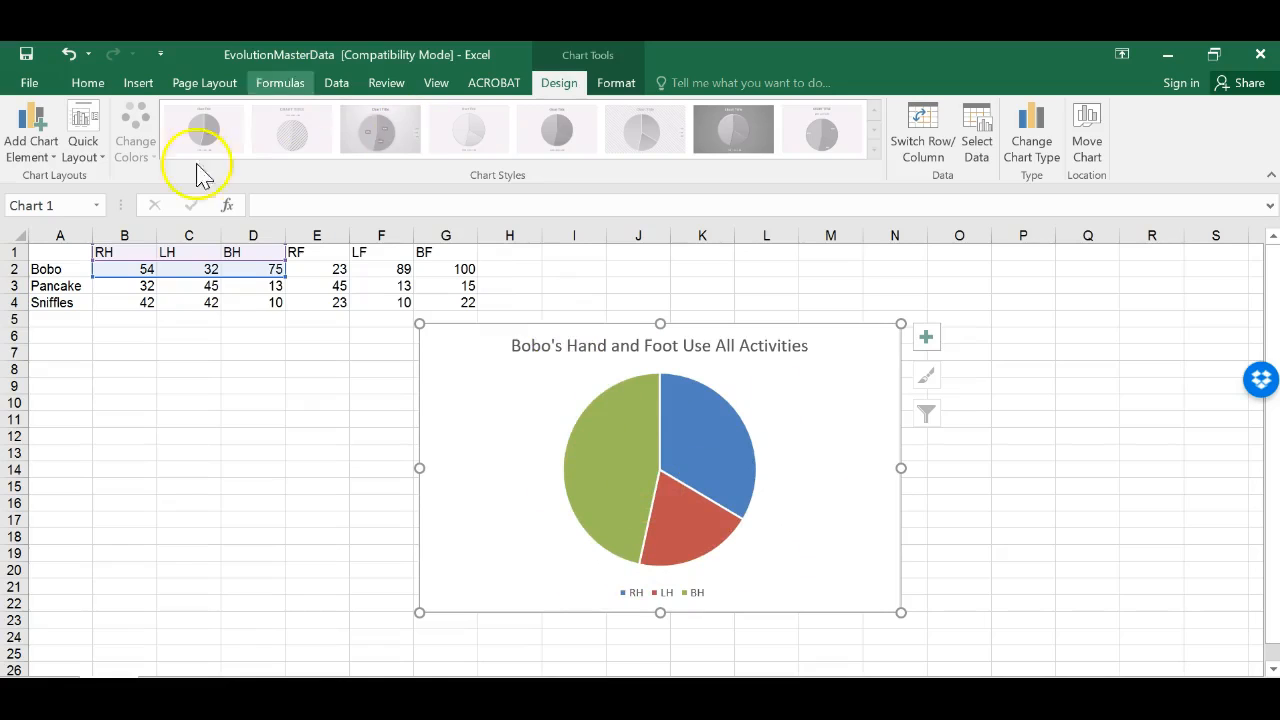
pyautogui.click(250, 285)
pyautogui.moveTo(118, 268); pyautogui.dragTo(253, 302)
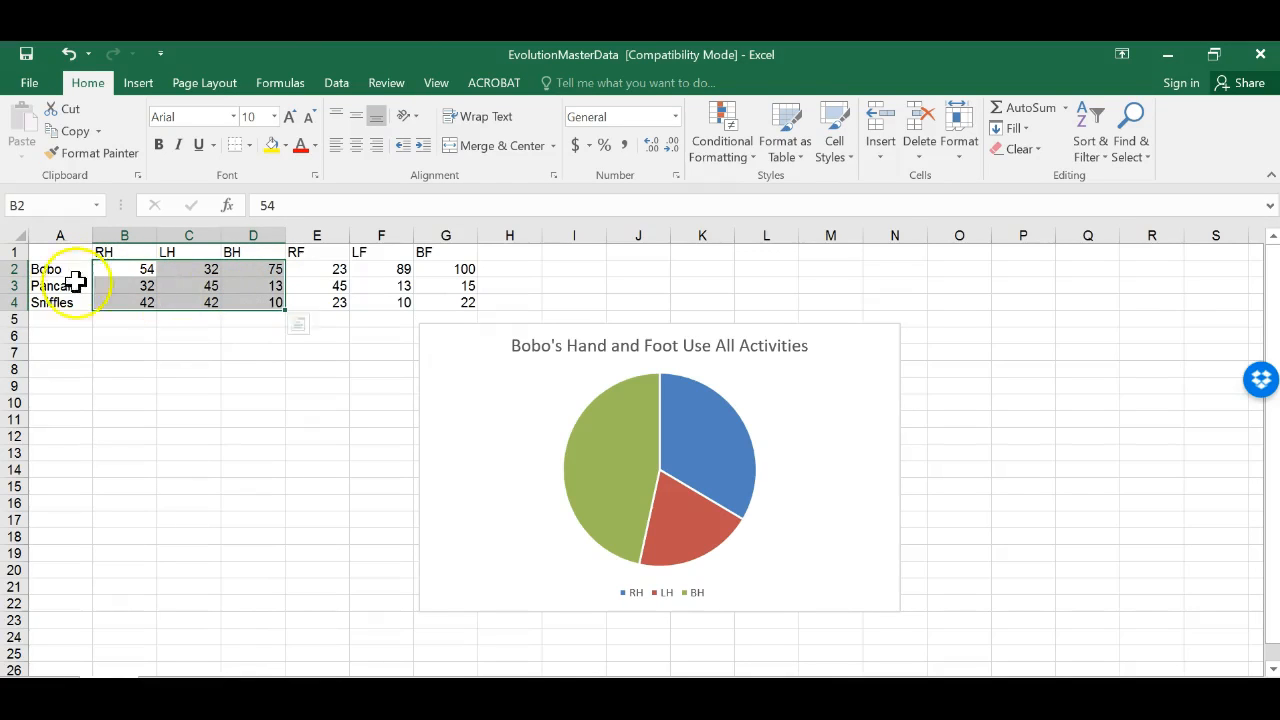
pyautogui.click(56, 258)
pyautogui.moveTo(56, 258); pyautogui.dragTo(265, 304)
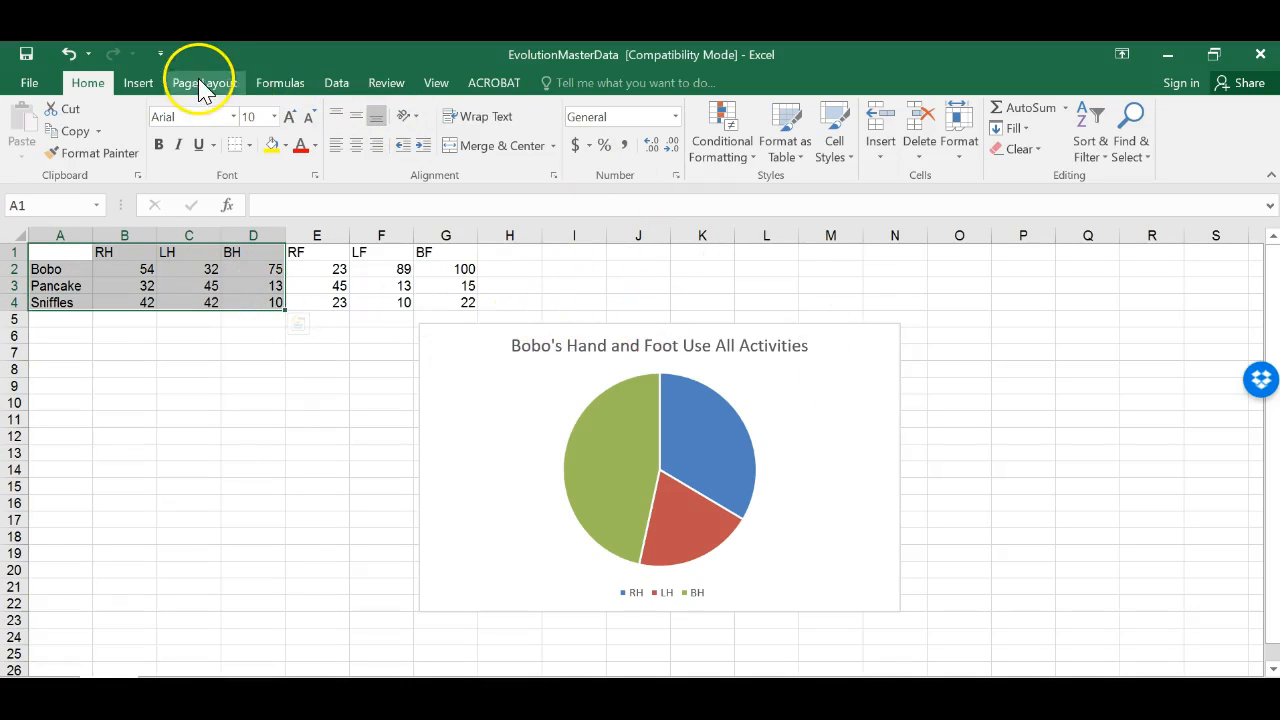
pyautogui.click(838, 452)
pyautogui.rightClick(838, 452)
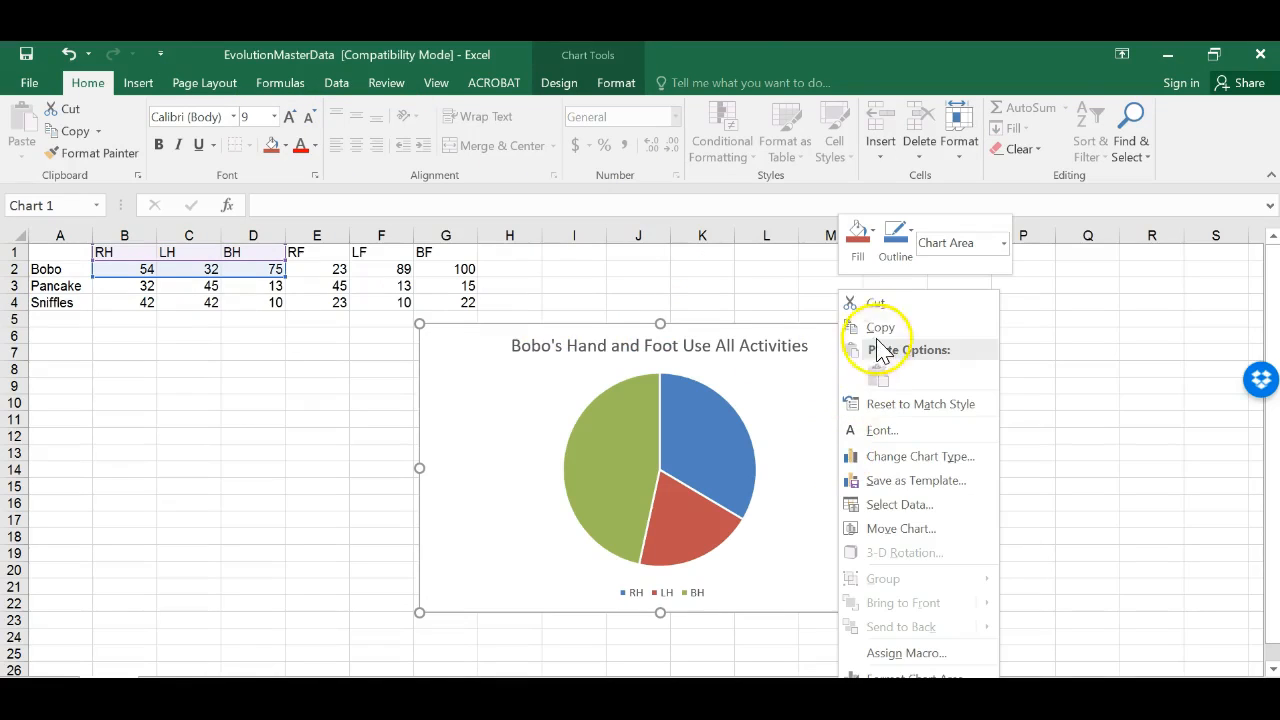
pyautogui.click(872, 302)
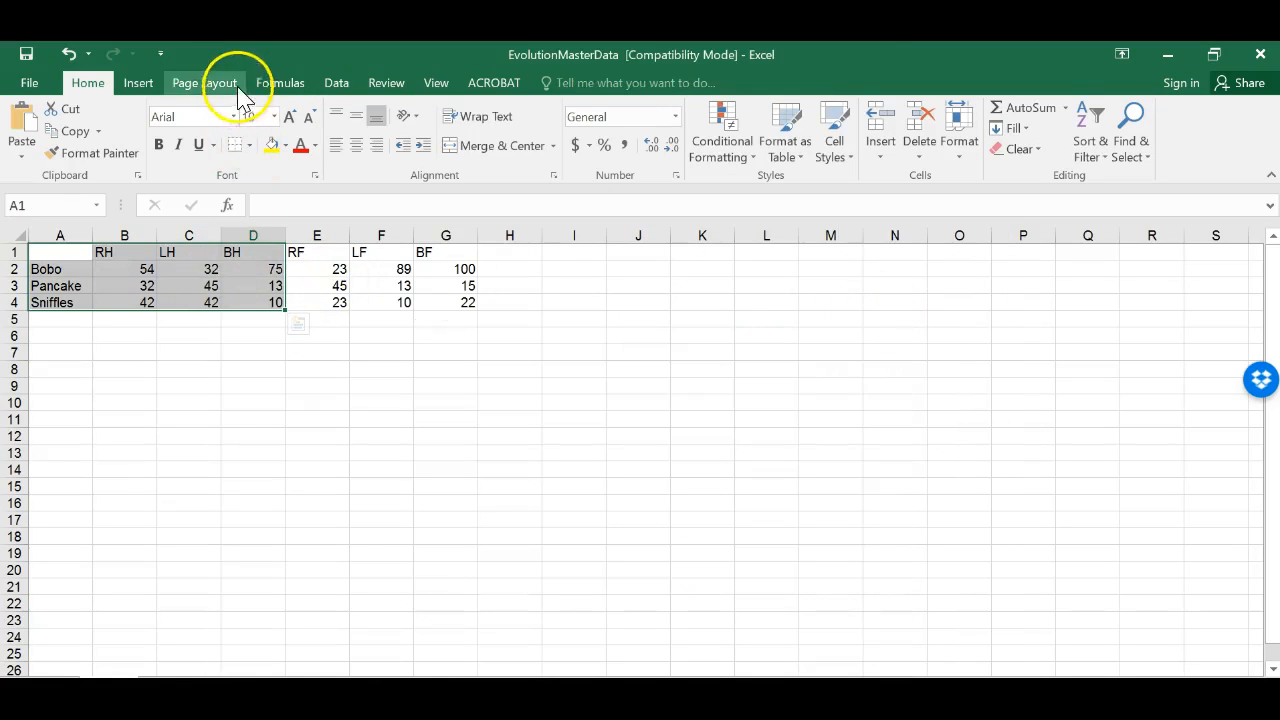
# Step: Insert a 2-D stacked column chart from the selected RH, LH and BH data for all three animals
pyautogui.click(138, 83)
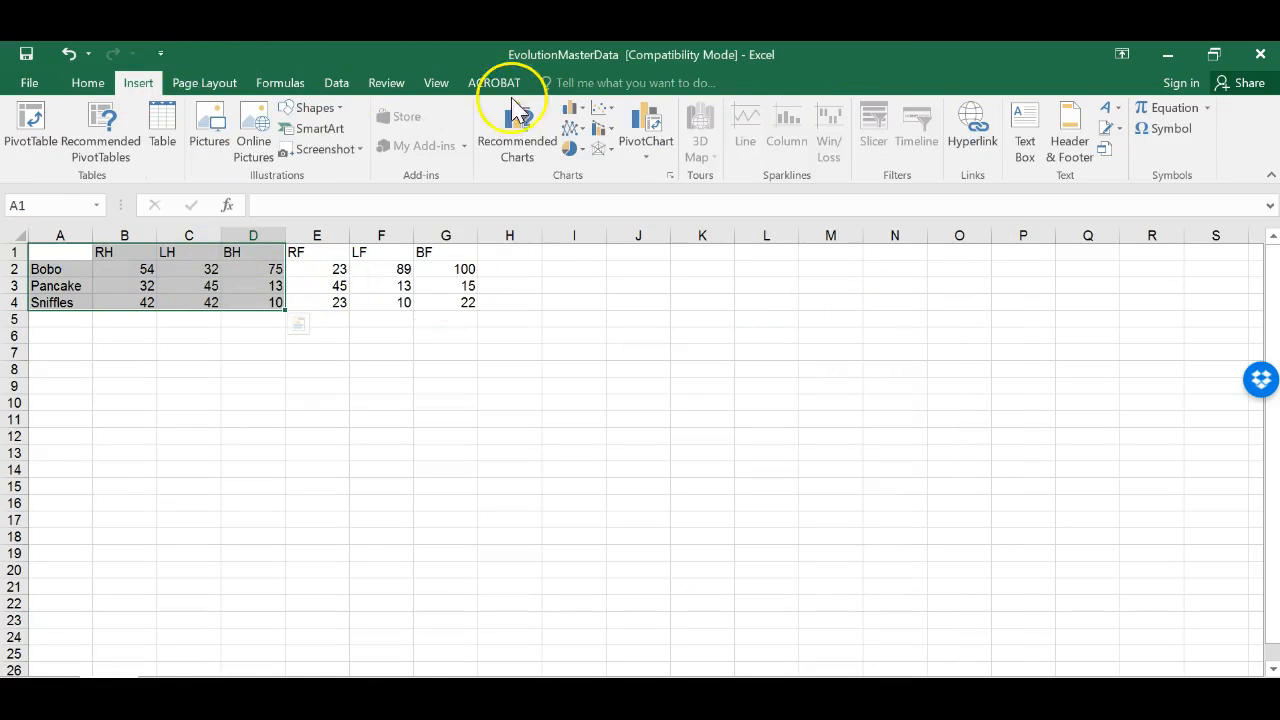
pyautogui.click(585, 118)
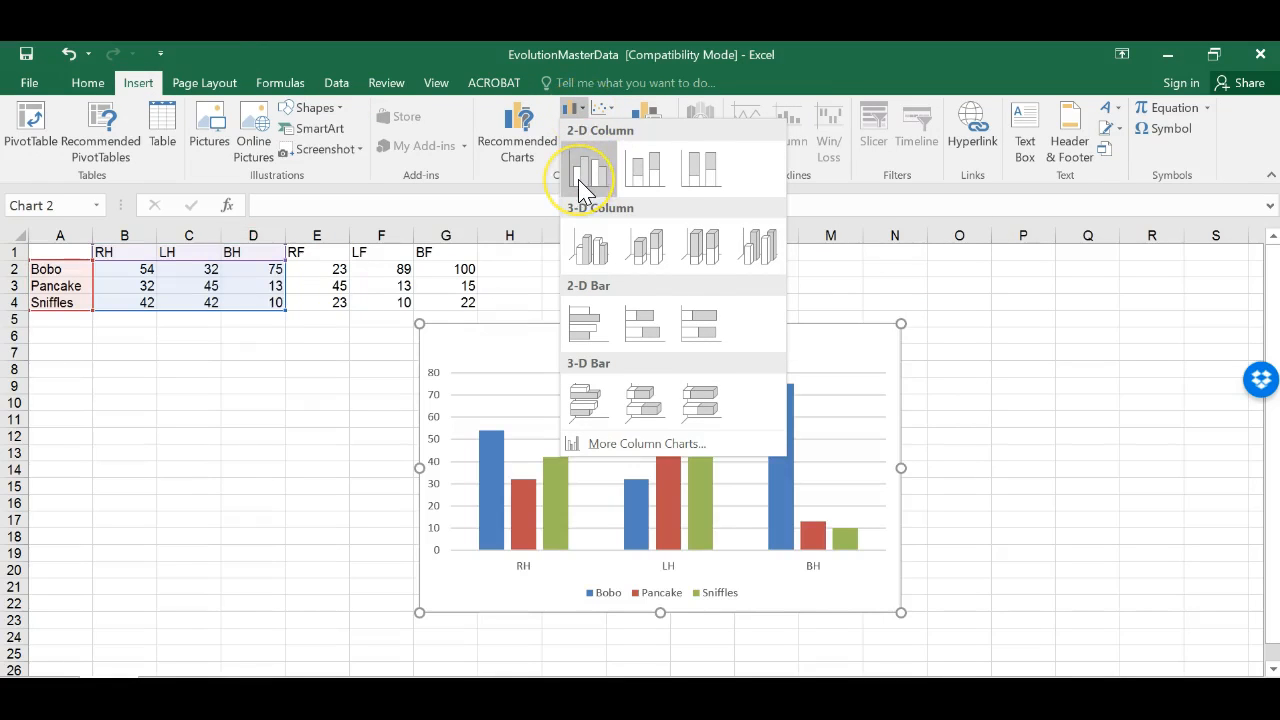
pyautogui.click(612, 180)
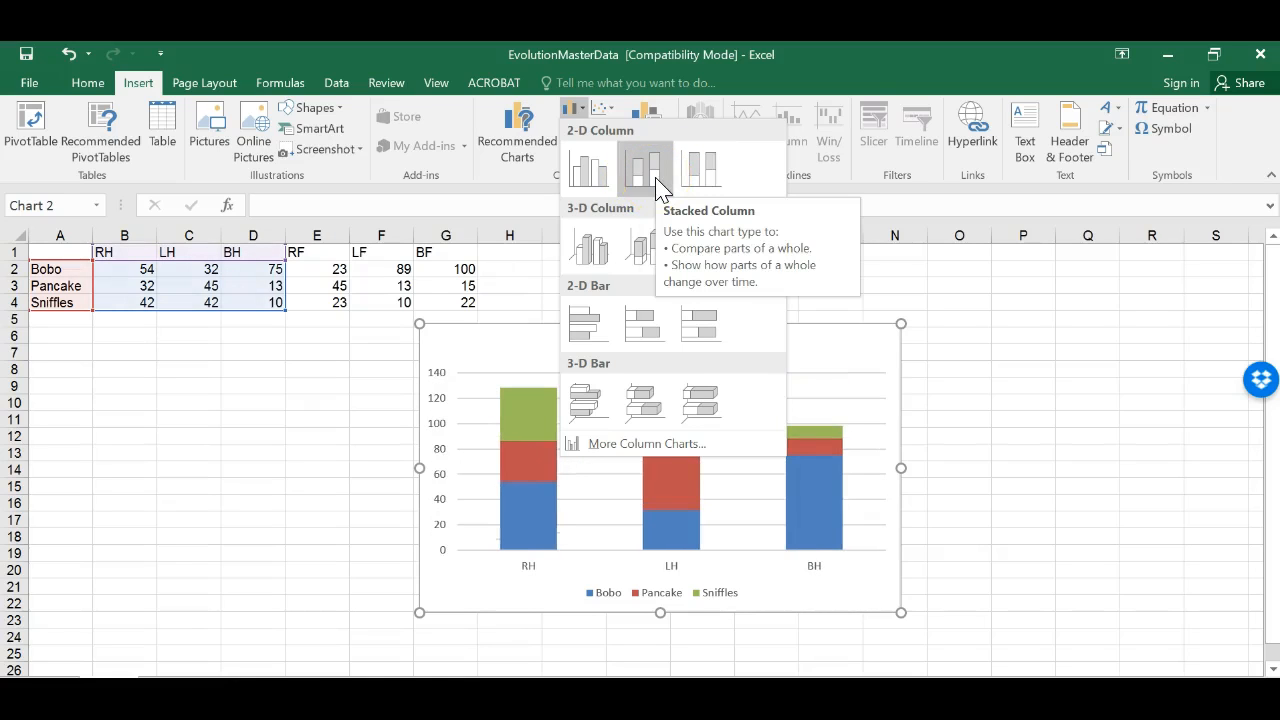
pyautogui.click(657, 180)
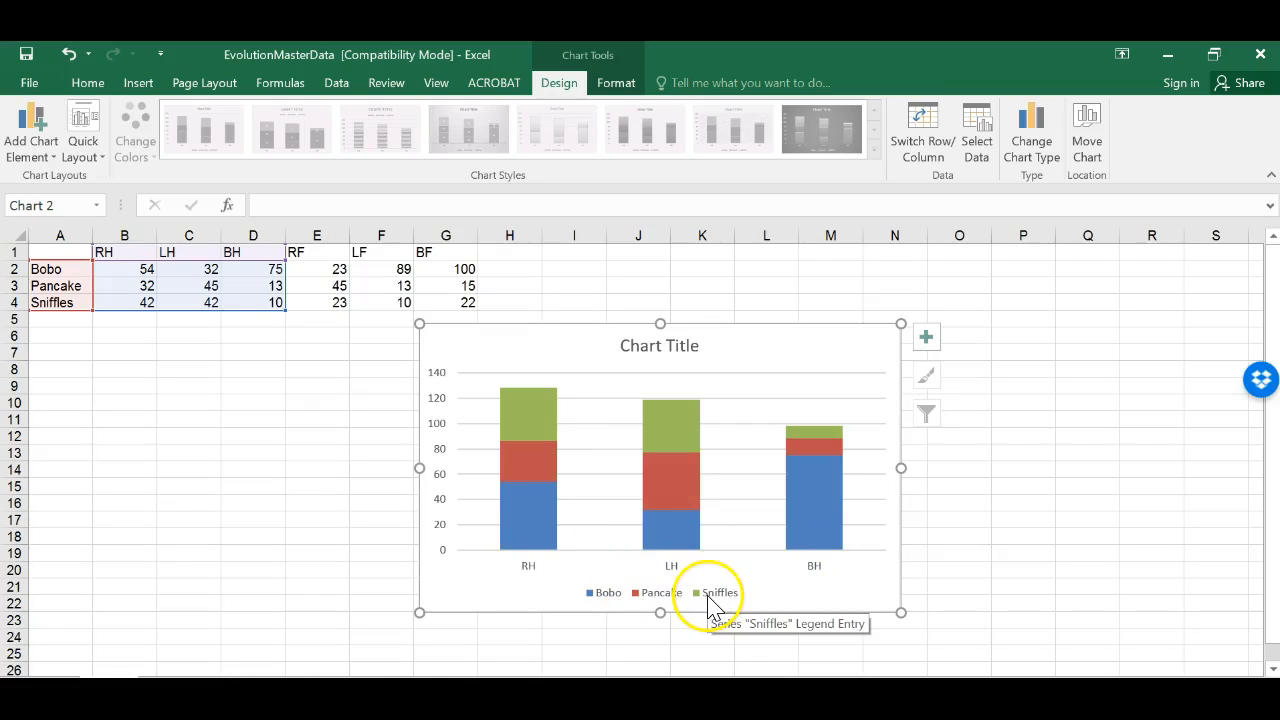
pyautogui.click(926, 340)
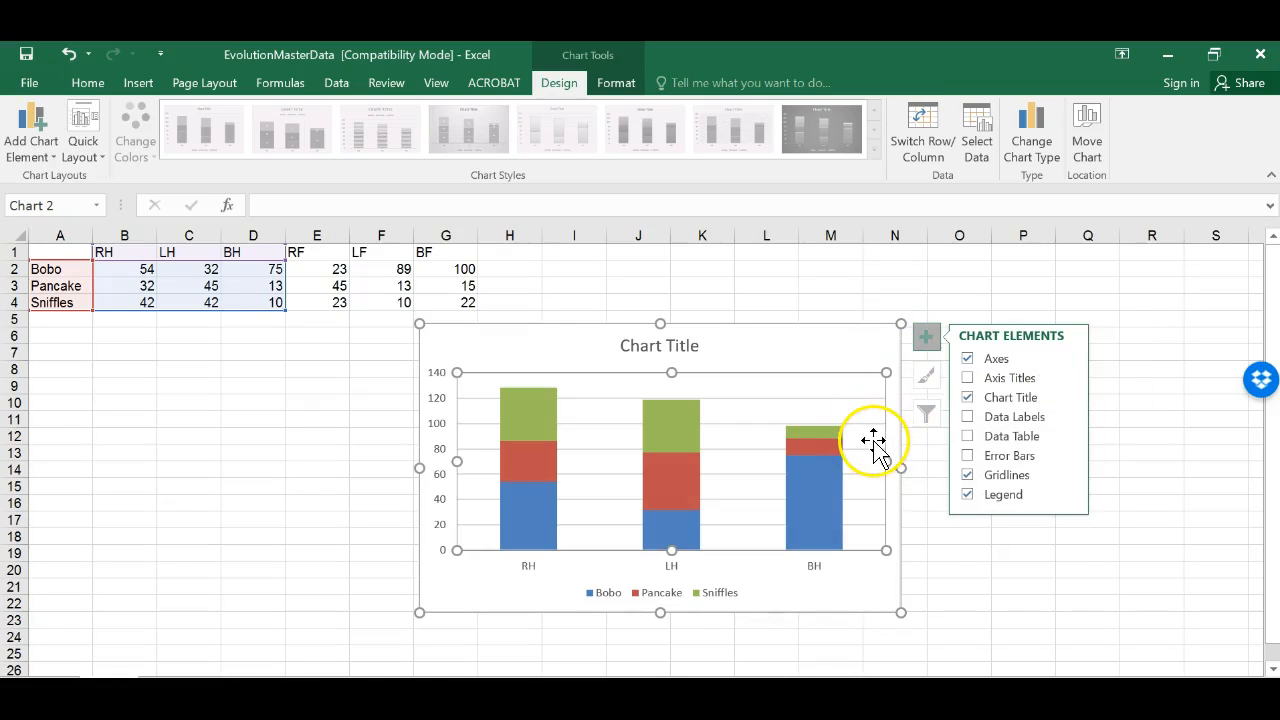
pyautogui.click(698, 583)
pyautogui.doubleClick(698, 583)
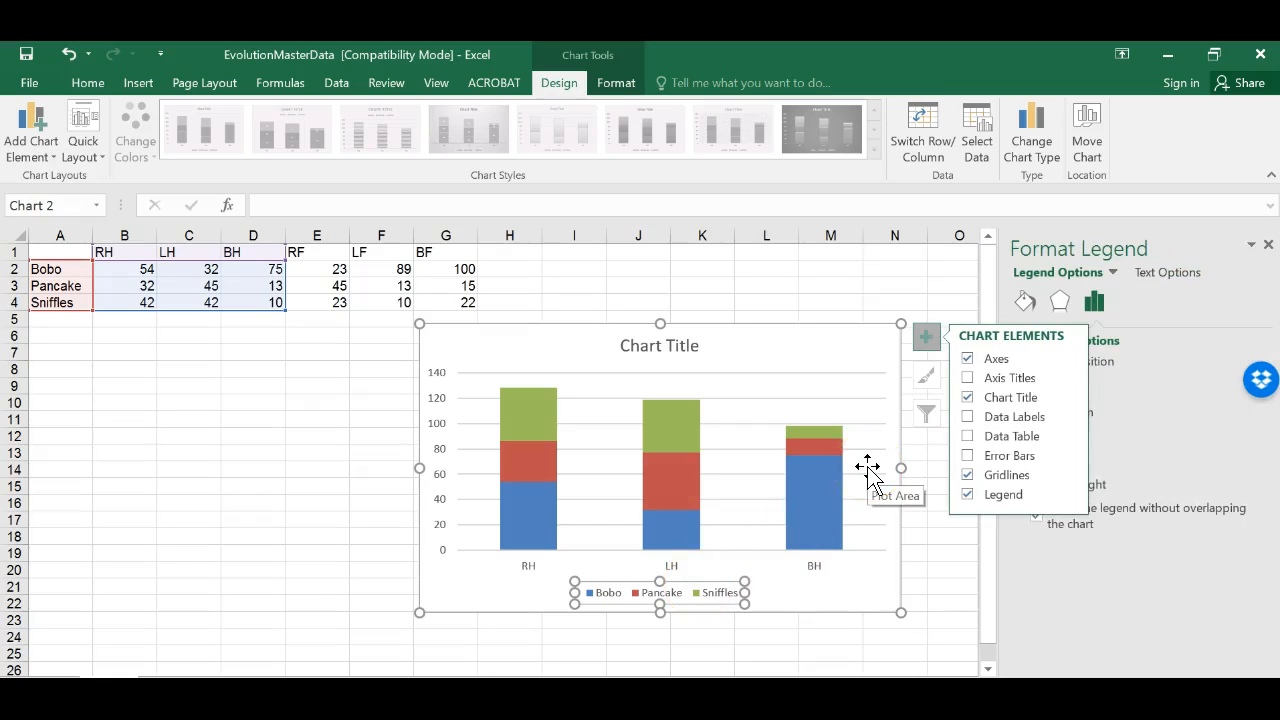
pyautogui.click(1068, 360)
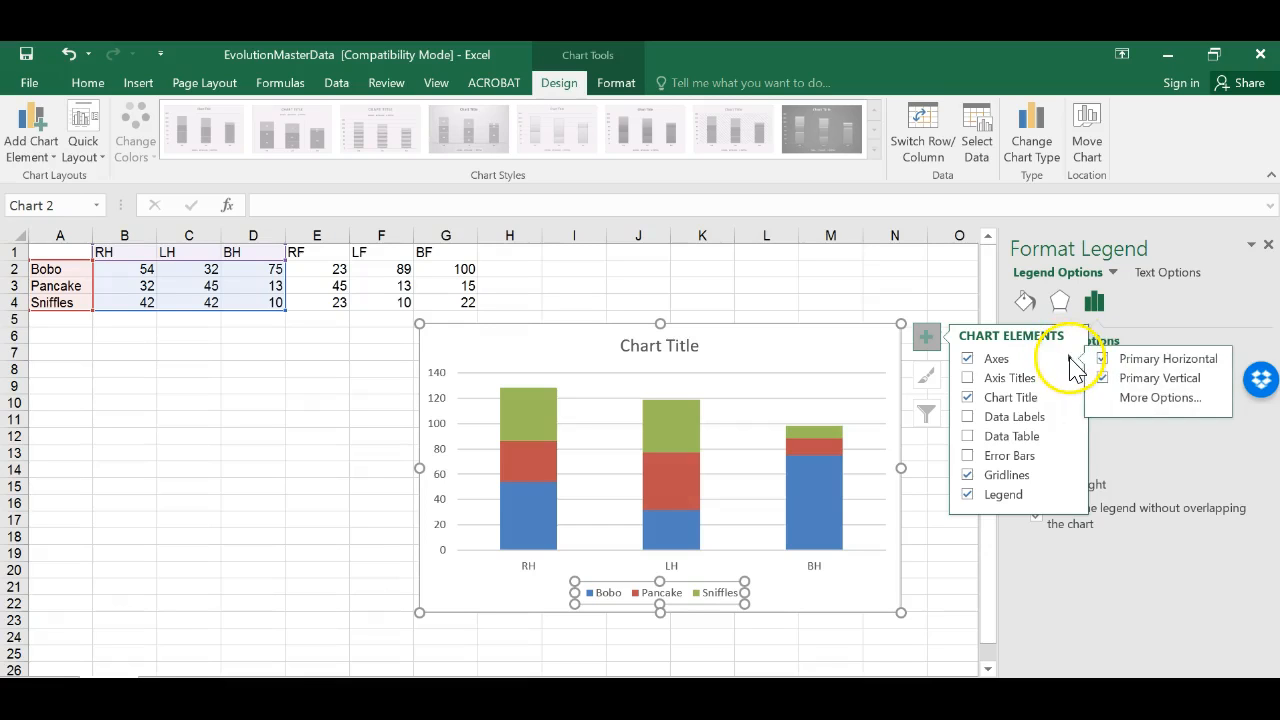
pyautogui.click(668, 593)
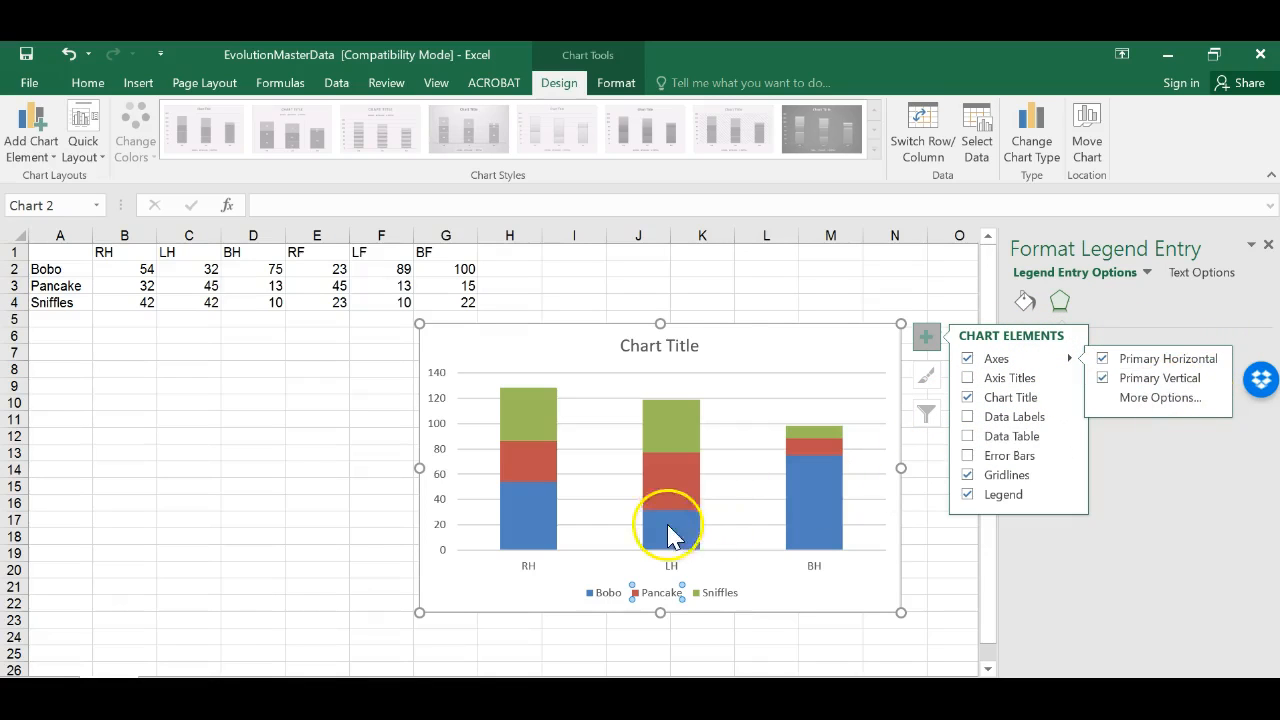
# Step: Switch the column chart's rows and columns so the animals appear along the horizontal axis
pyautogui.rightClick(612, 348)
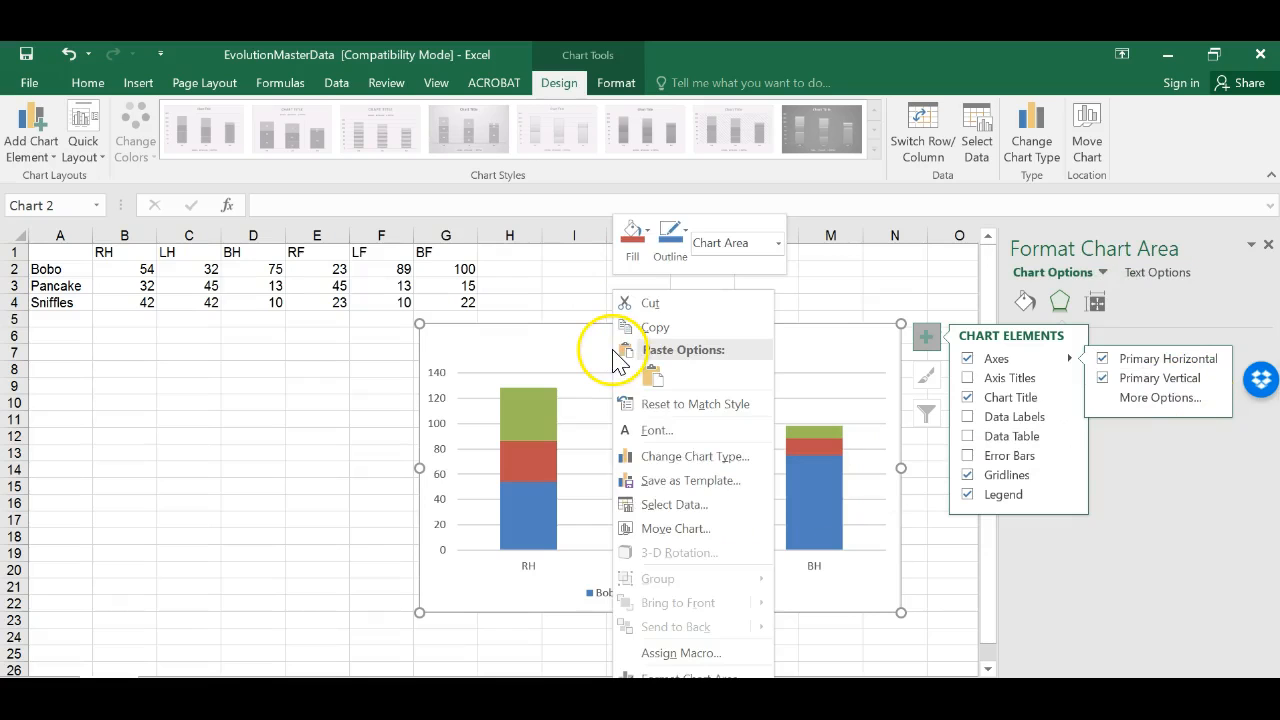
pyautogui.click(665, 500)
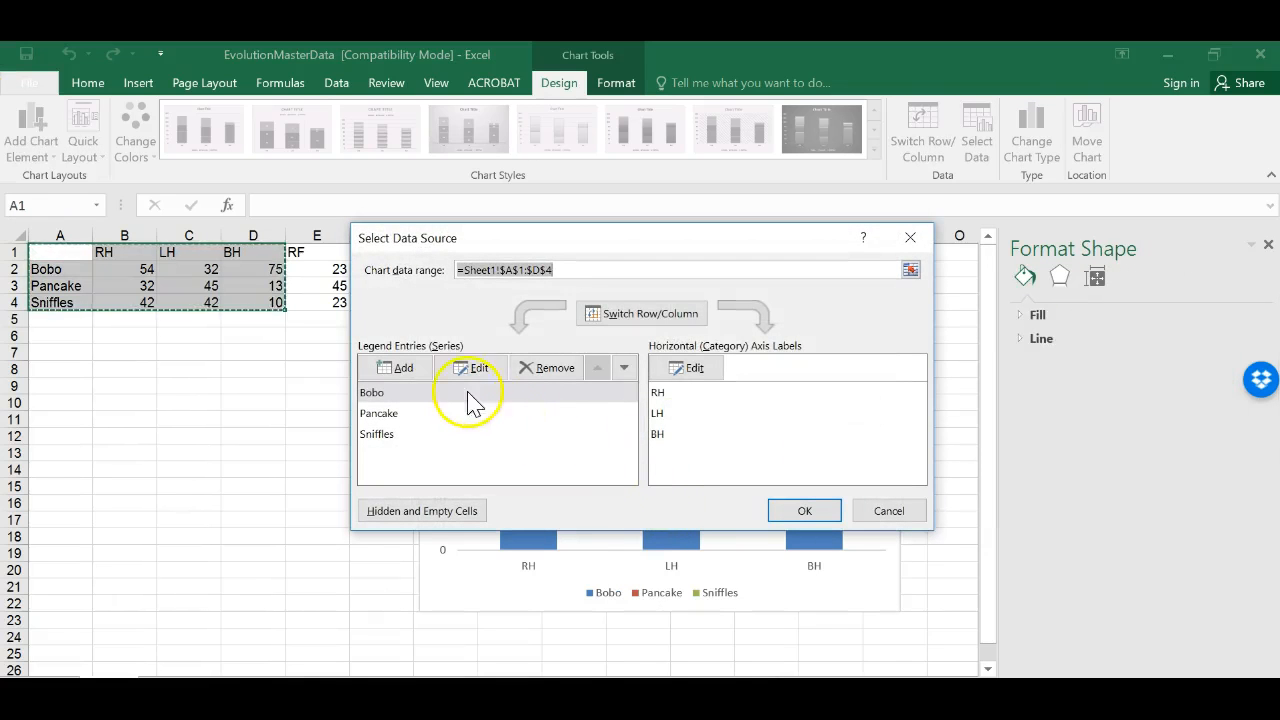
pyautogui.click(617, 315)
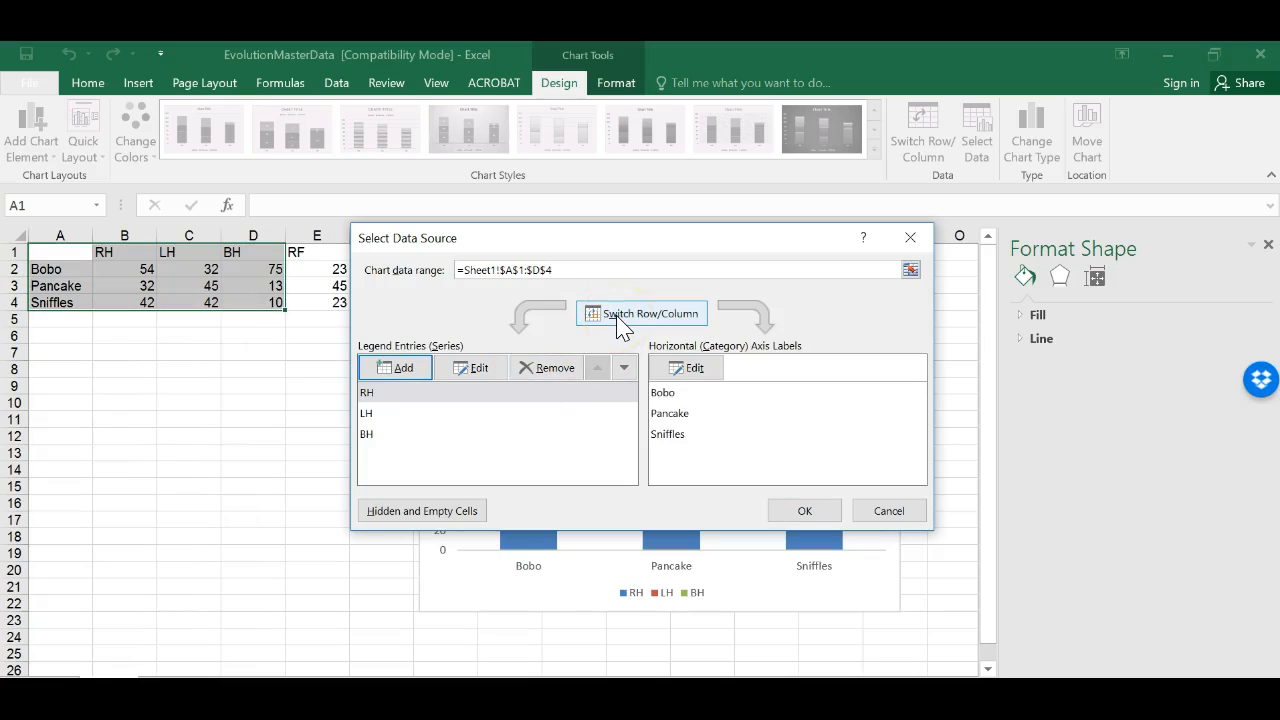
pyautogui.click(832, 518)
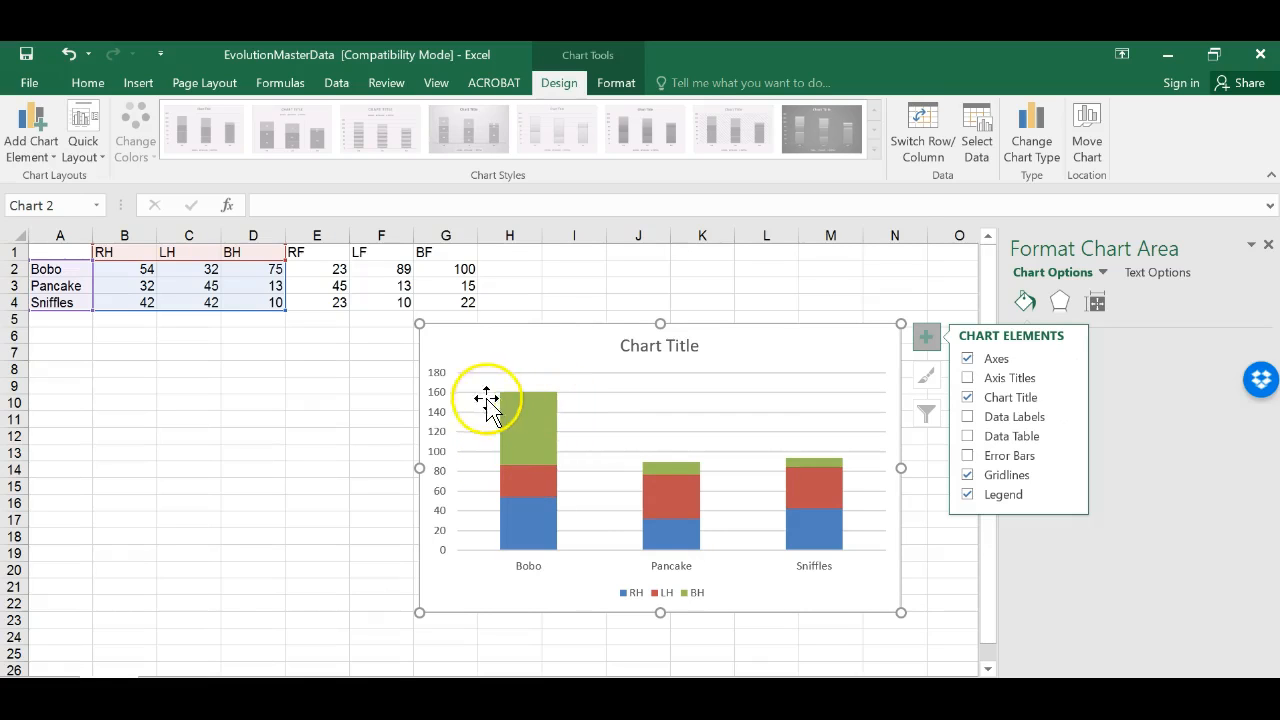
# Step: Delete the stacked column chart
pyautogui.moveTo(536, 430)
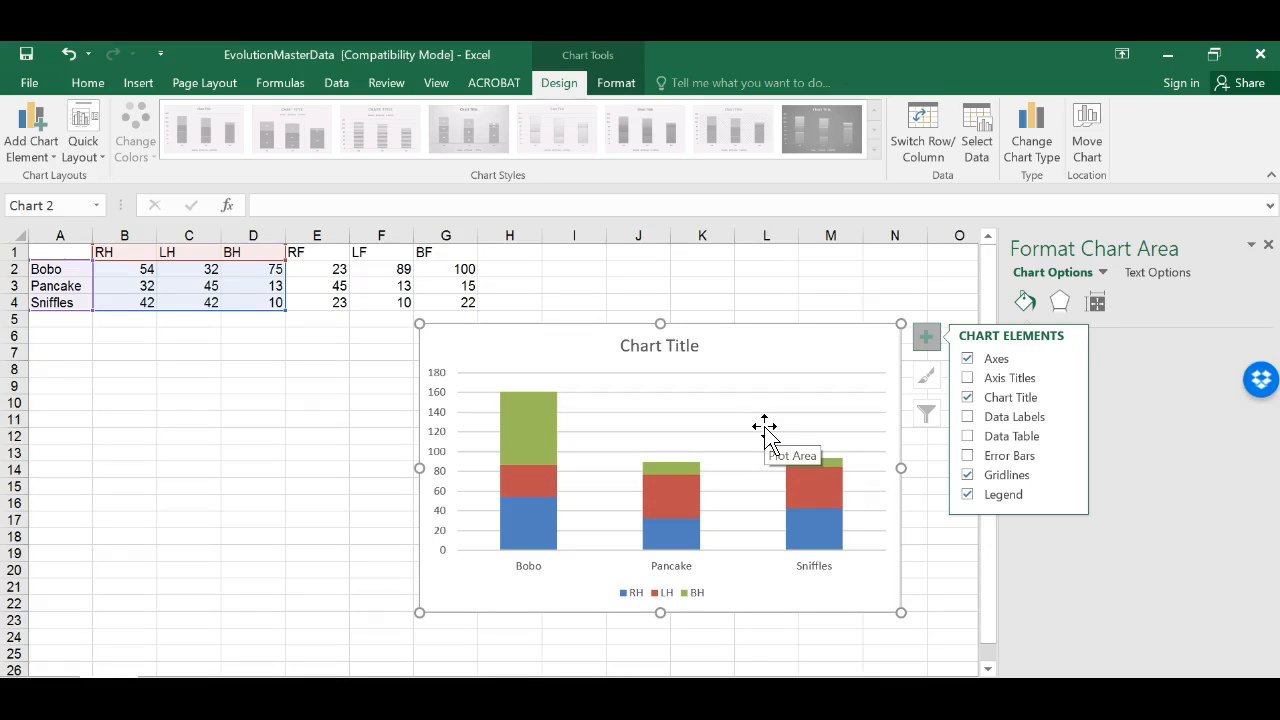
pyautogui.rightClick(750, 350)
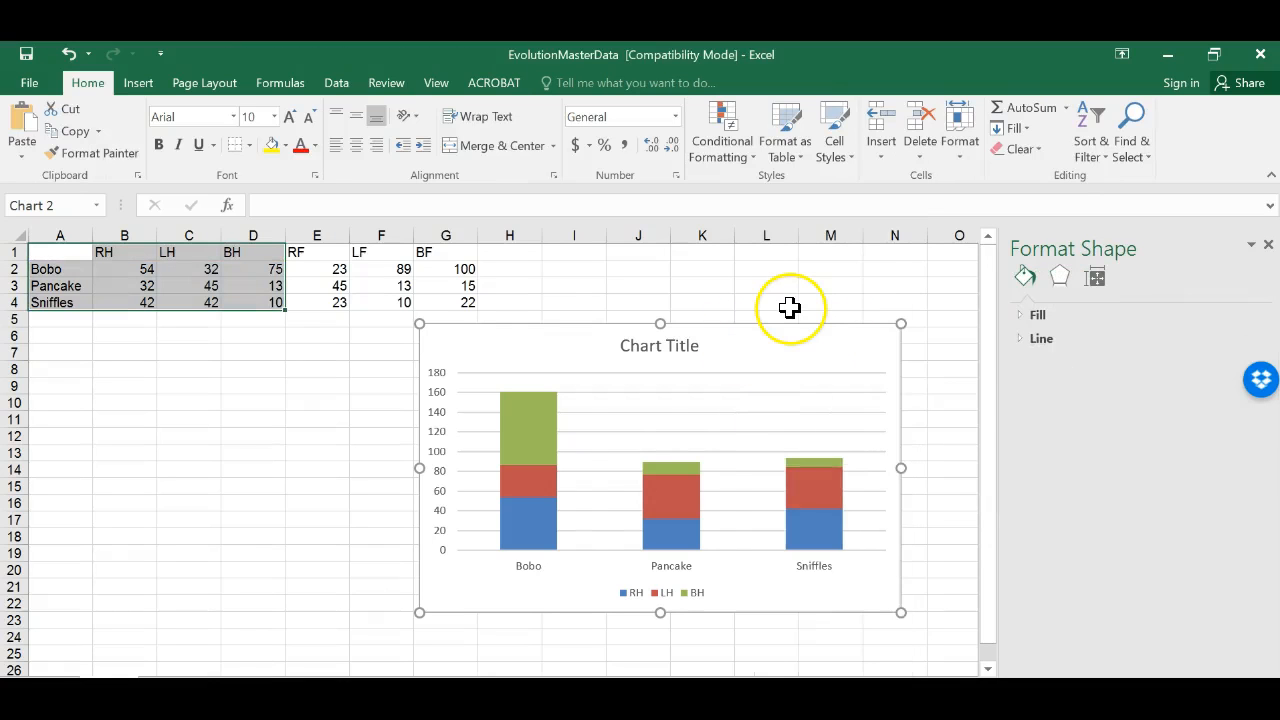
pyautogui.press('Delete')
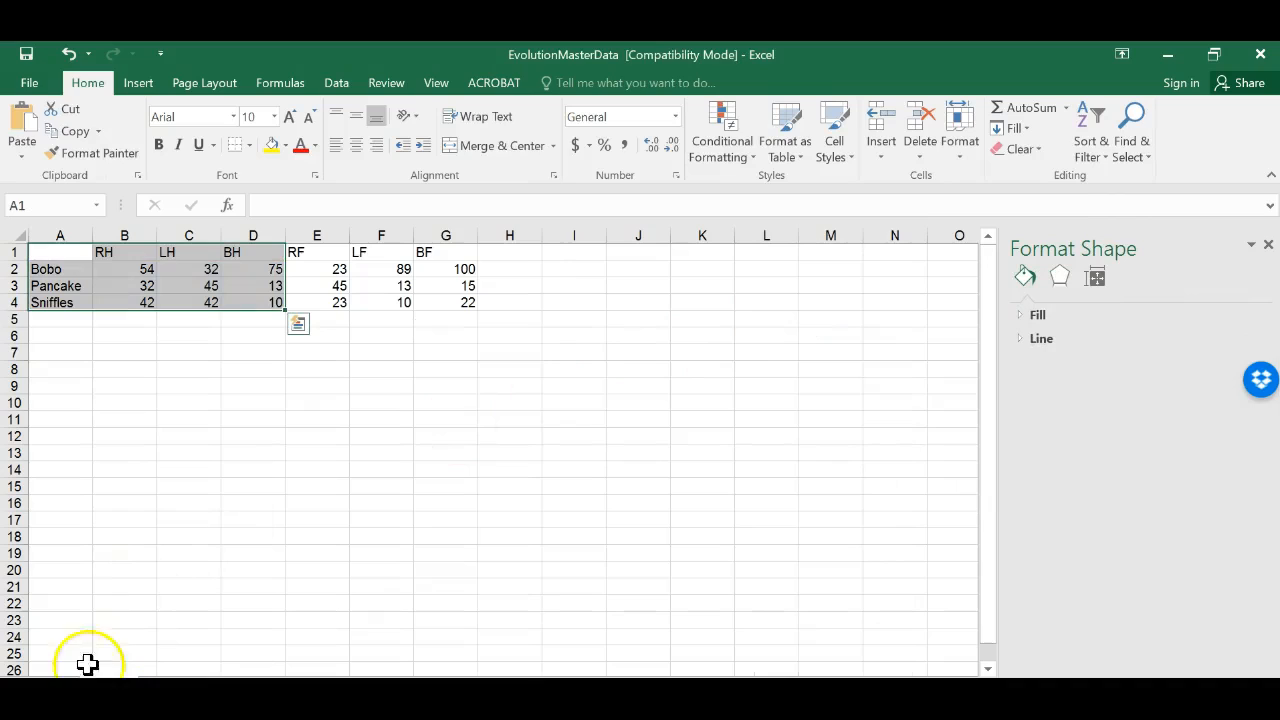